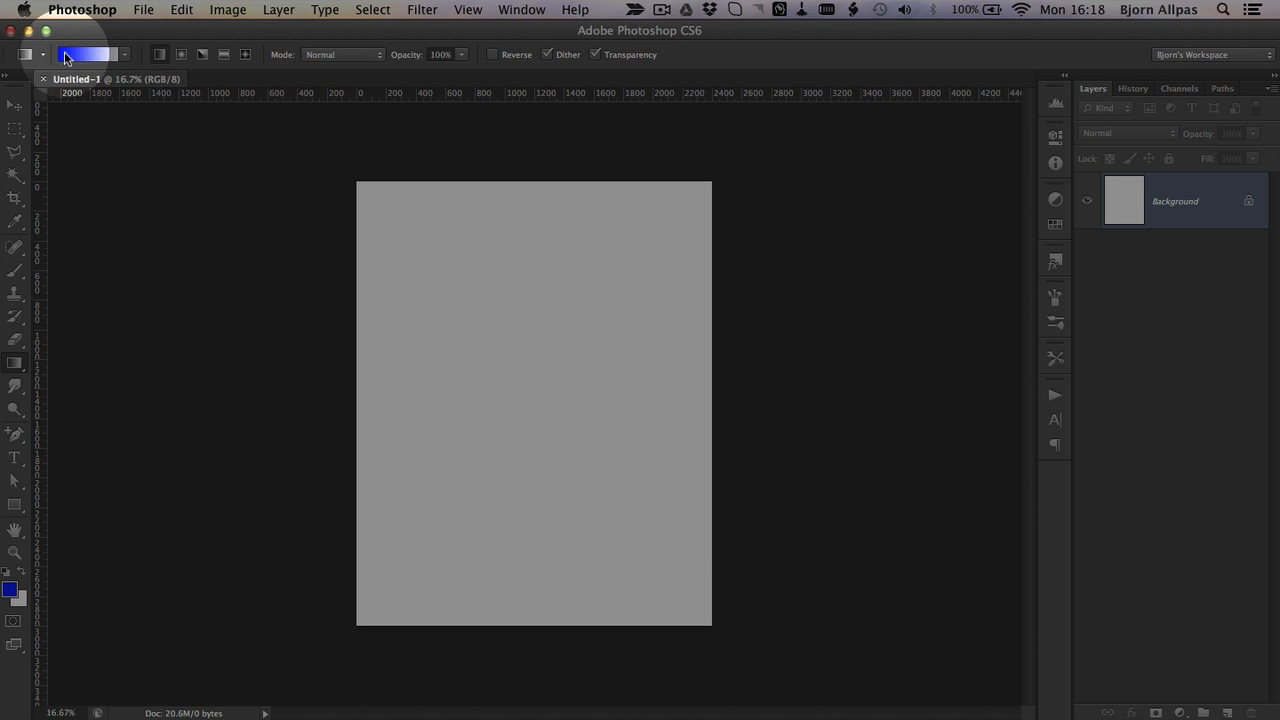
Step: Set the background colour to bright red to use as the gradient's second colour
left_click(22, 604)
left_click_drag(890, 280, 1052, 211)
left_click(1195, 209)
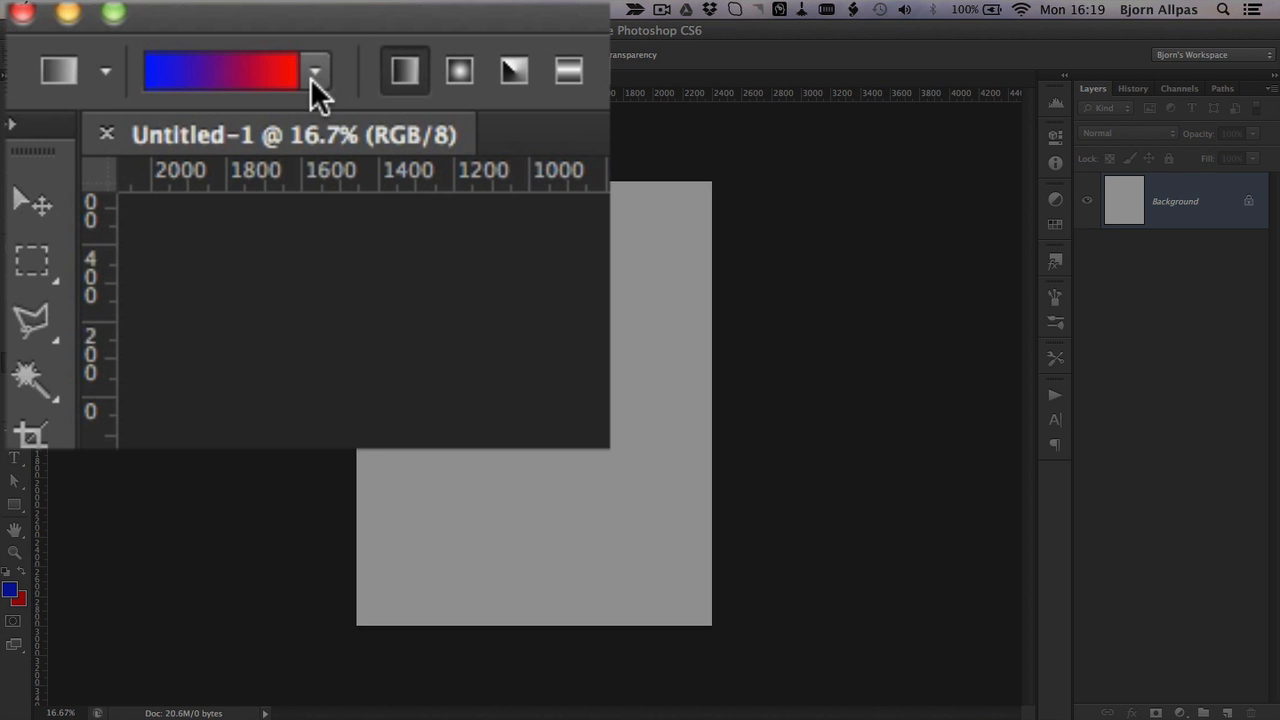
Step: Review the gradient presets and draw a horizontal blue-to-red linear gradient across the Background layer
left_click(314, 73)
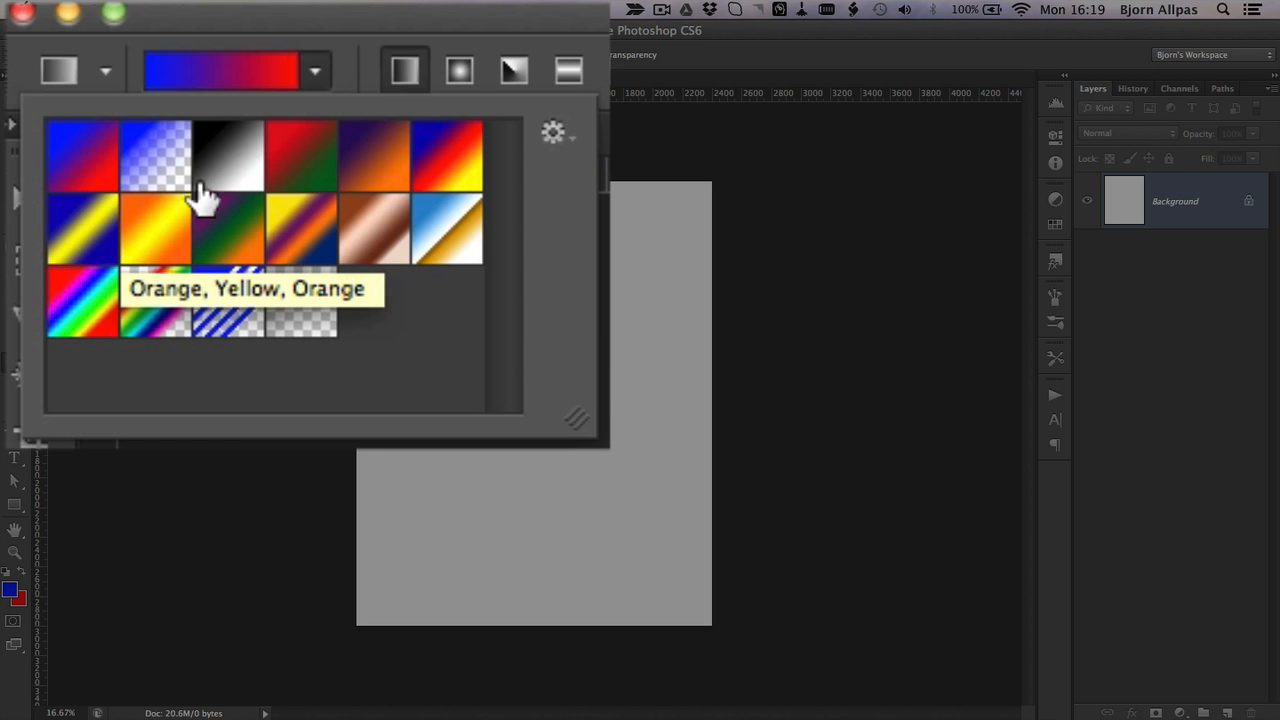
left_click(315, 70)
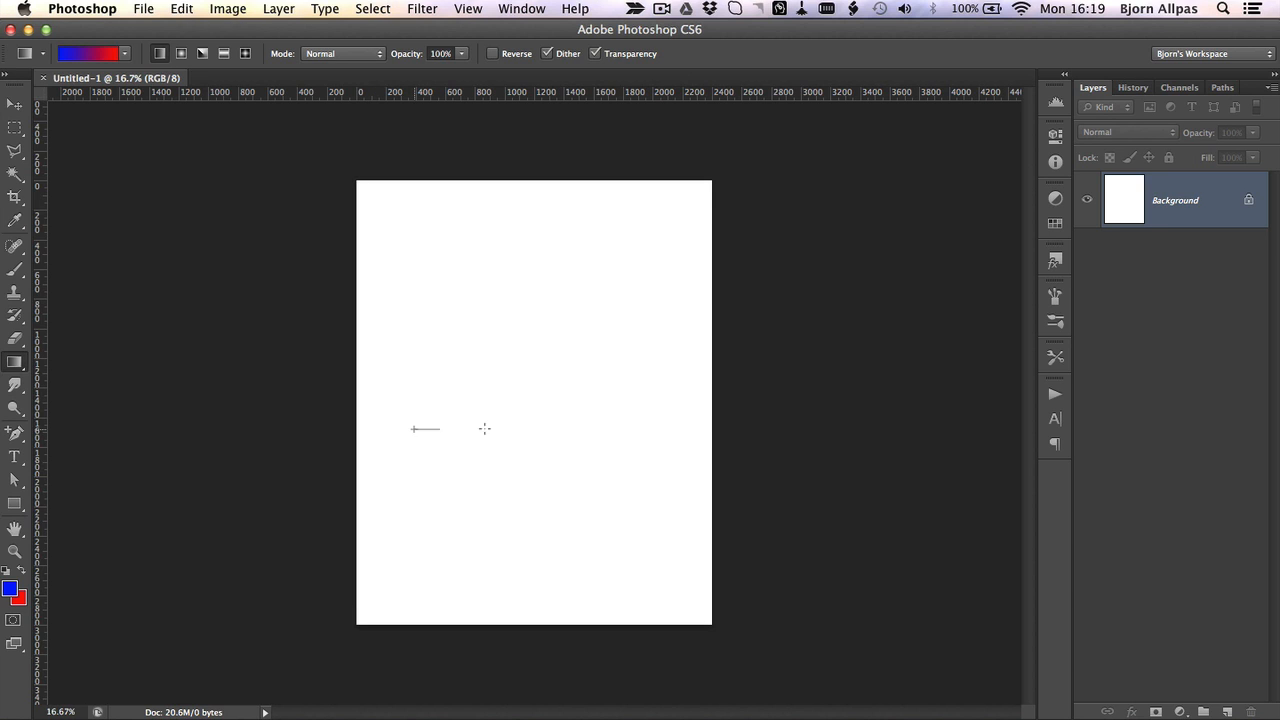
left_click_drag(484, 428, 655, 428)
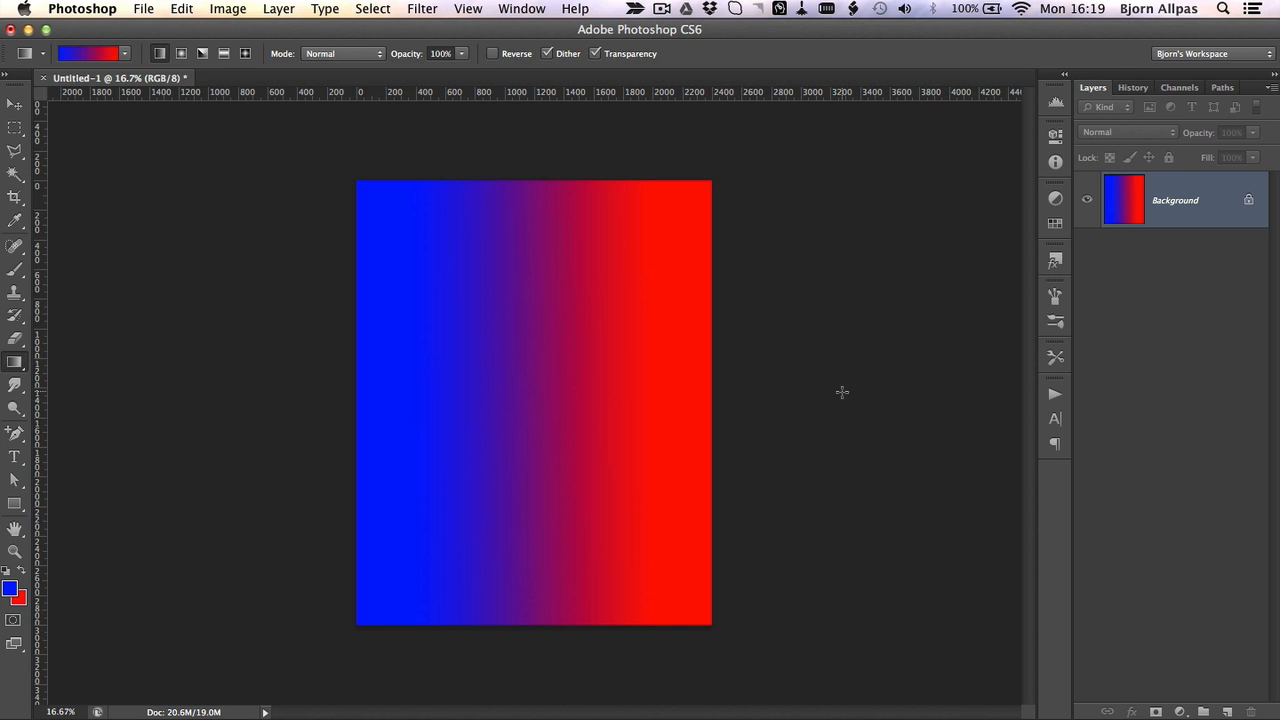
Step: Add a new layer and draw a blue-to-red radial gradient on it from the canvas centre outward past the side edge
key("super+n")
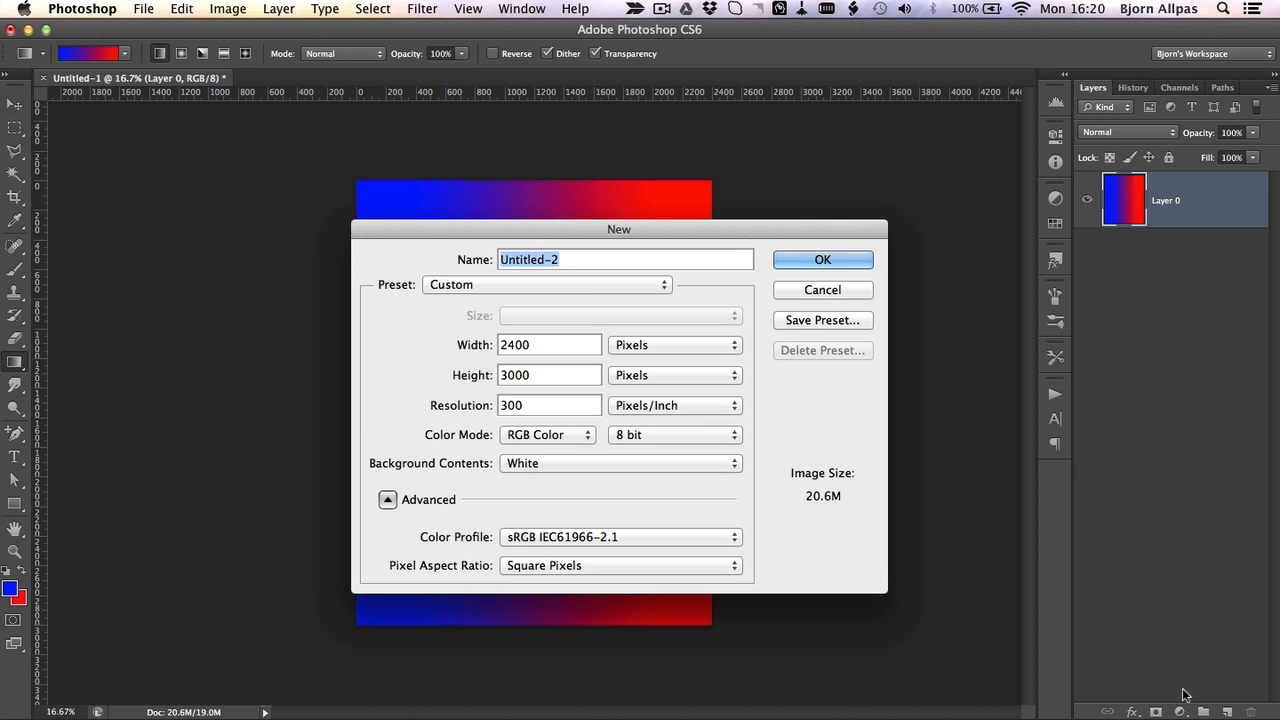
left_click(797, 293)
key("shift+super+n")
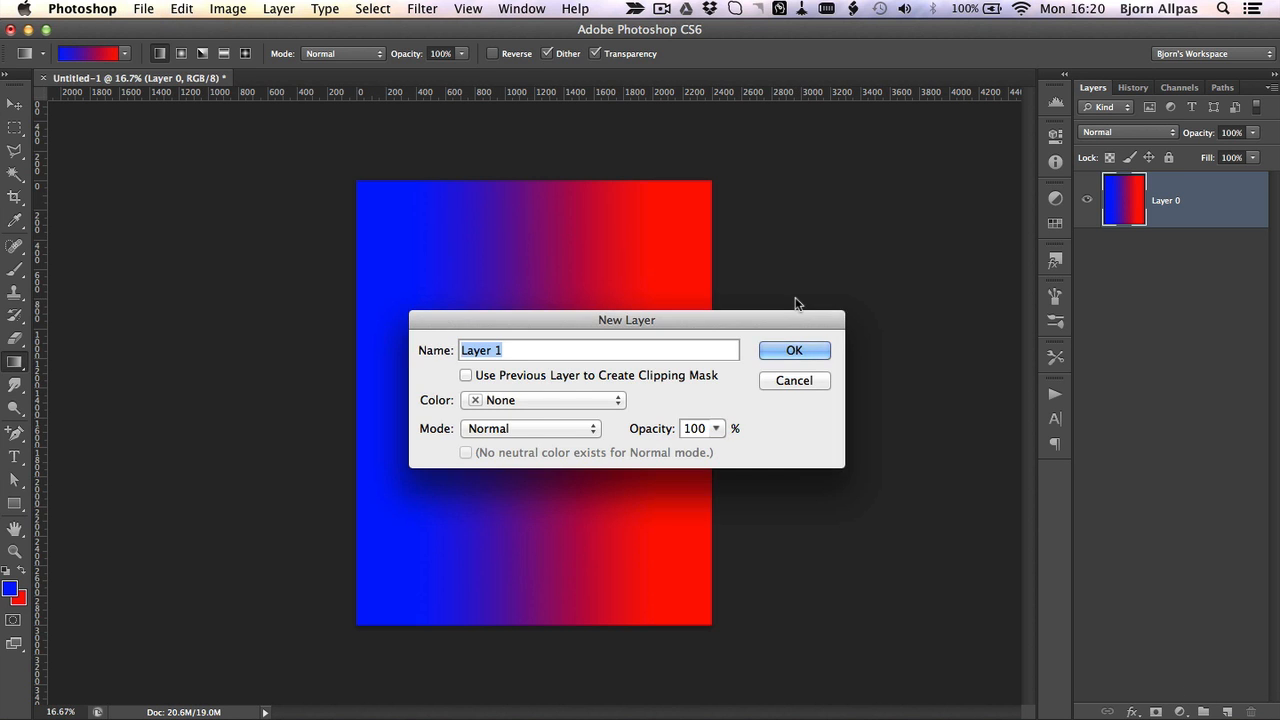
key("Return")
left_click(182, 56)
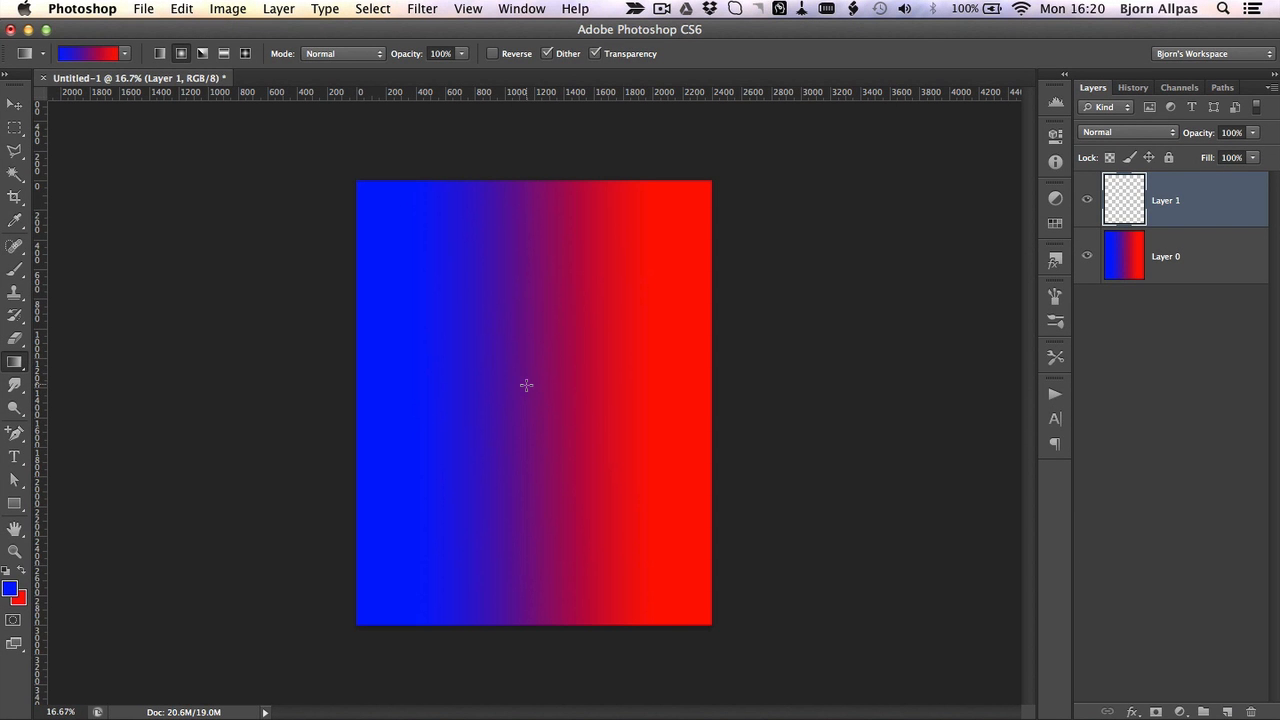
left_click_drag(526, 384, 822, 386)
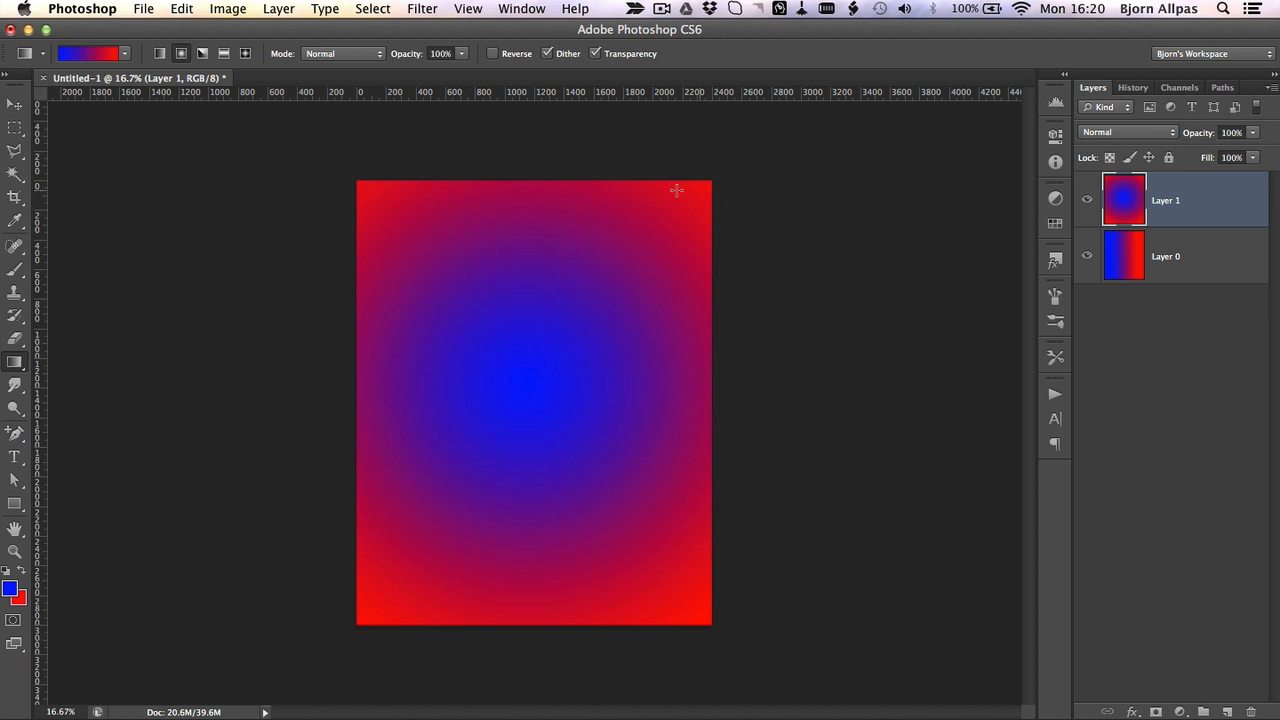
Step: Choose the Angle Gradient style, add a new layer, and hide Layer 1 and Layer 0
left_click(202, 55)
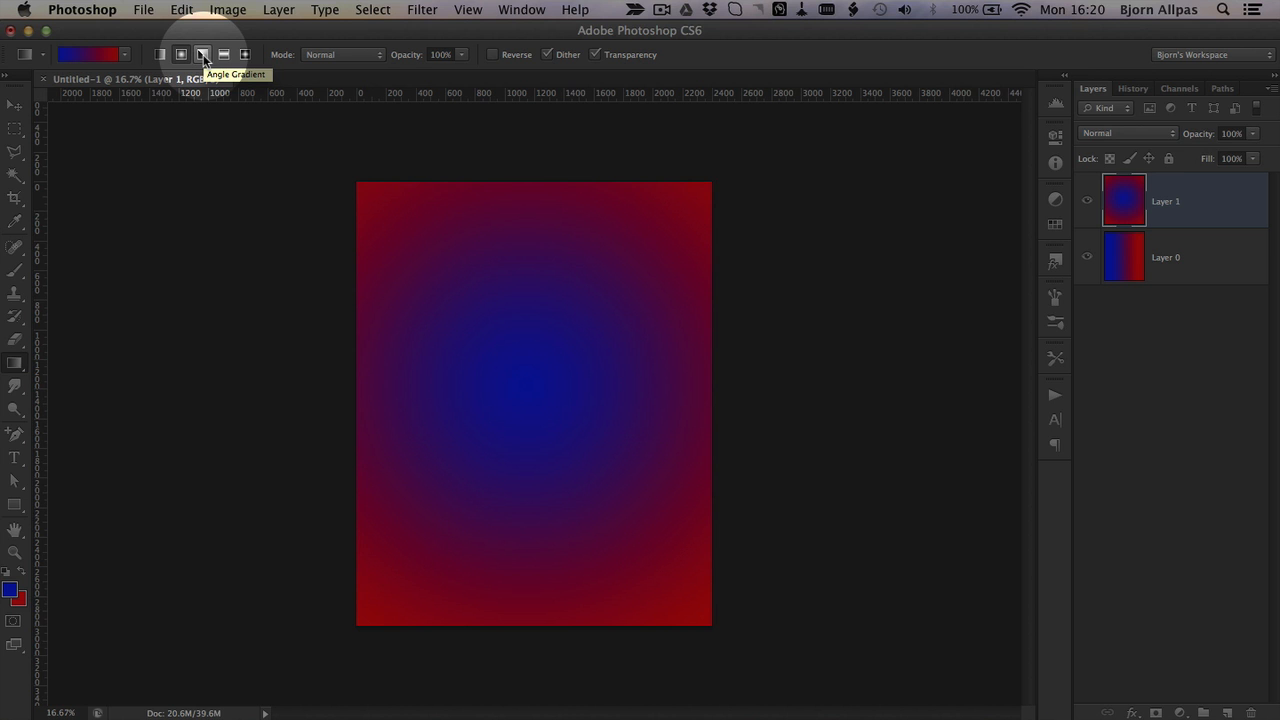
left_click(203, 56)
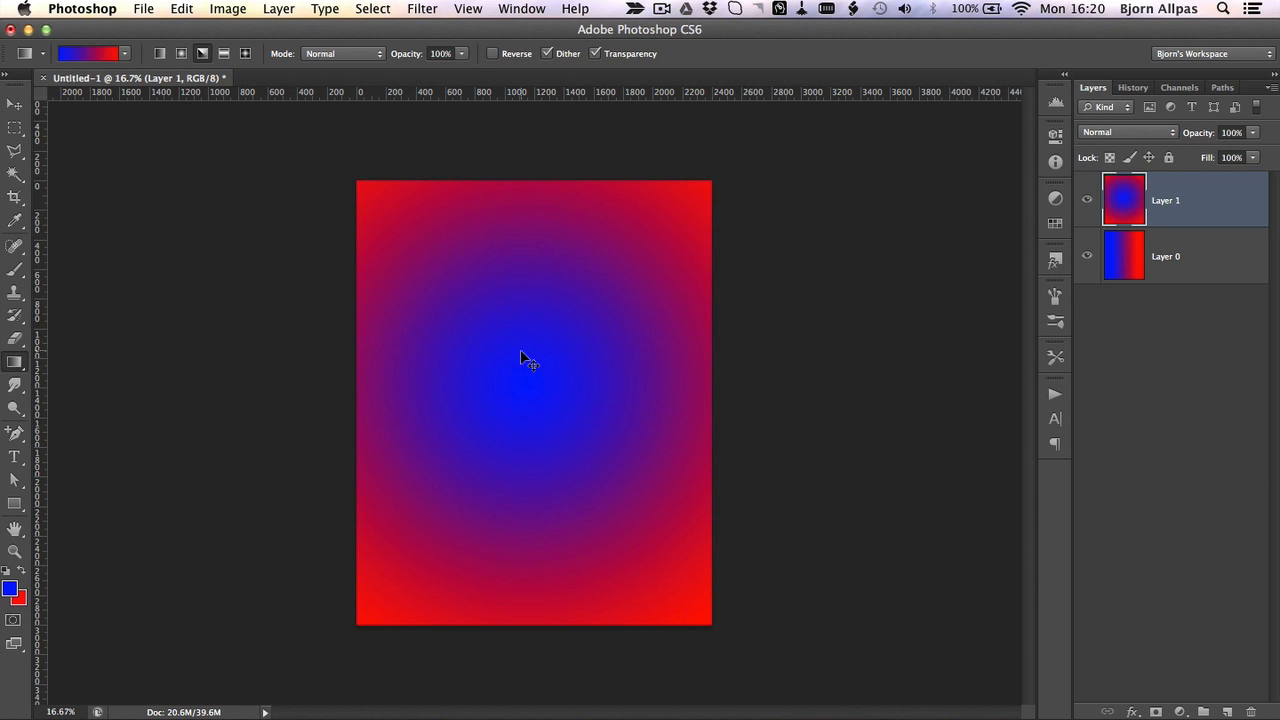
key("super+shift+n")
key("Return")
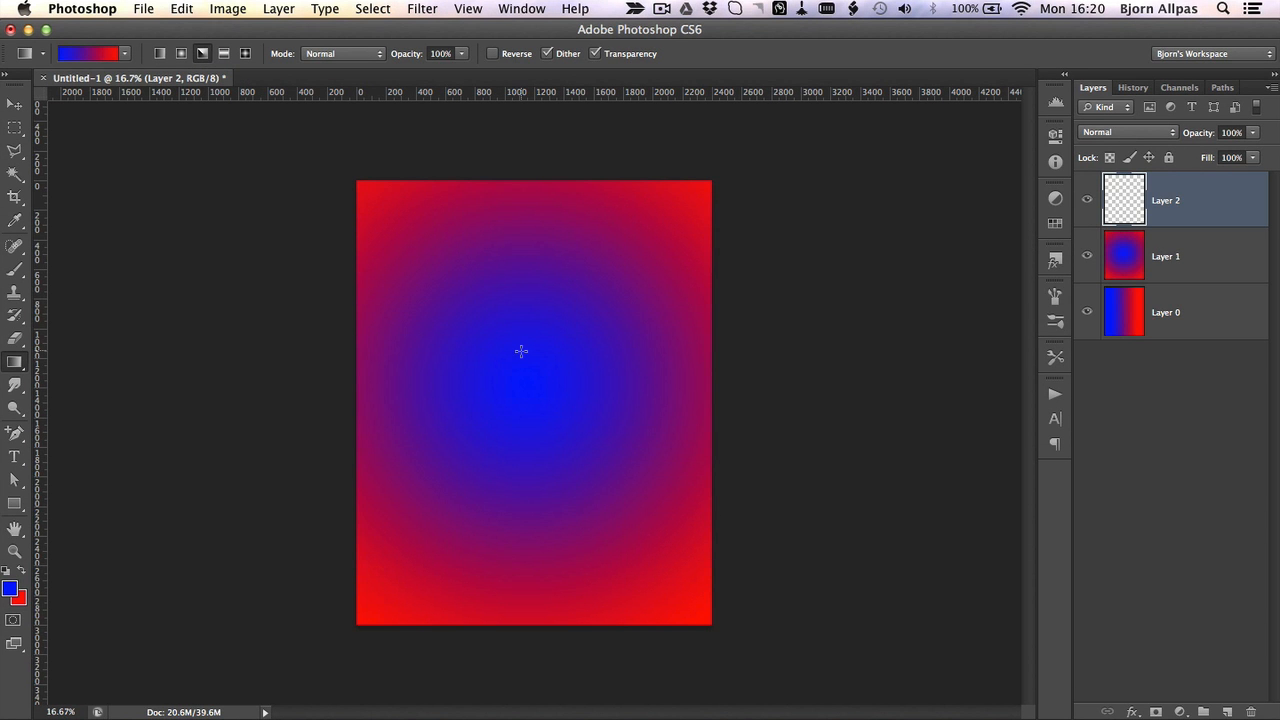
left_click(1088, 257)
left_click(1087, 312)
Step: Draw an angle gradient on Layer 2, undo it, and redraw it horizontally from near the canvas centre
left_click_drag(421, 385, 710, 384)
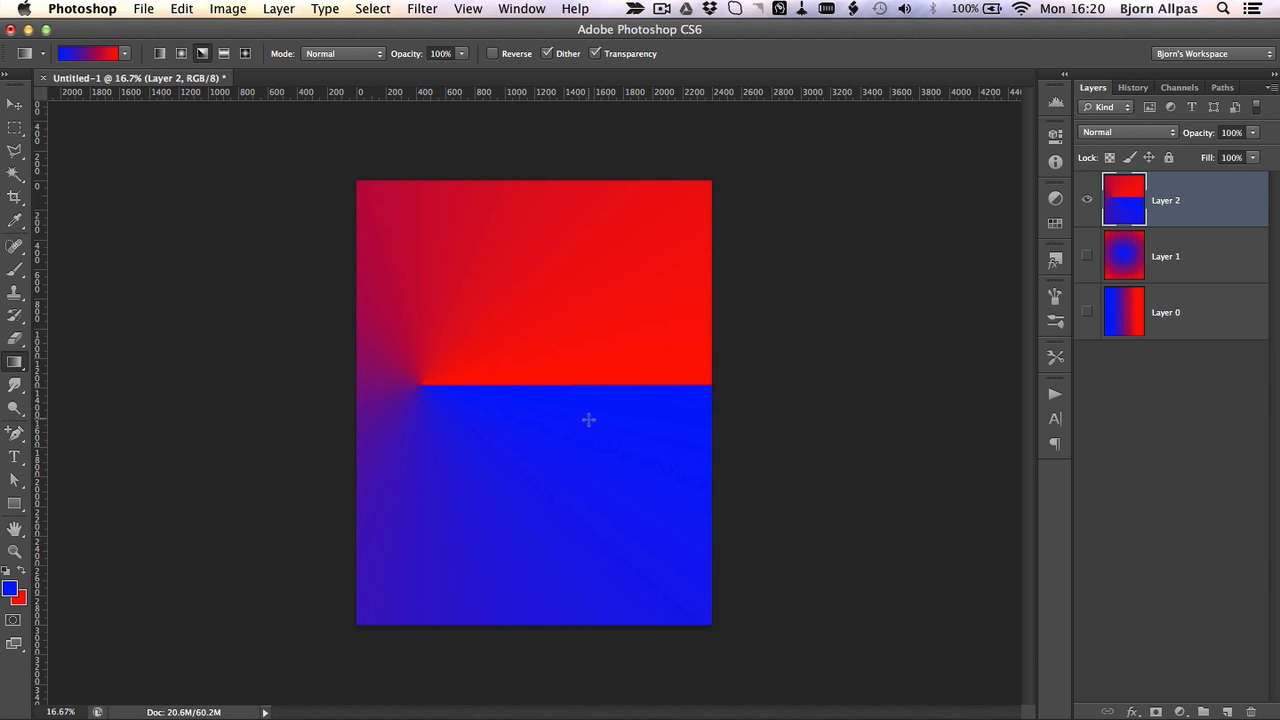
key("super+z")
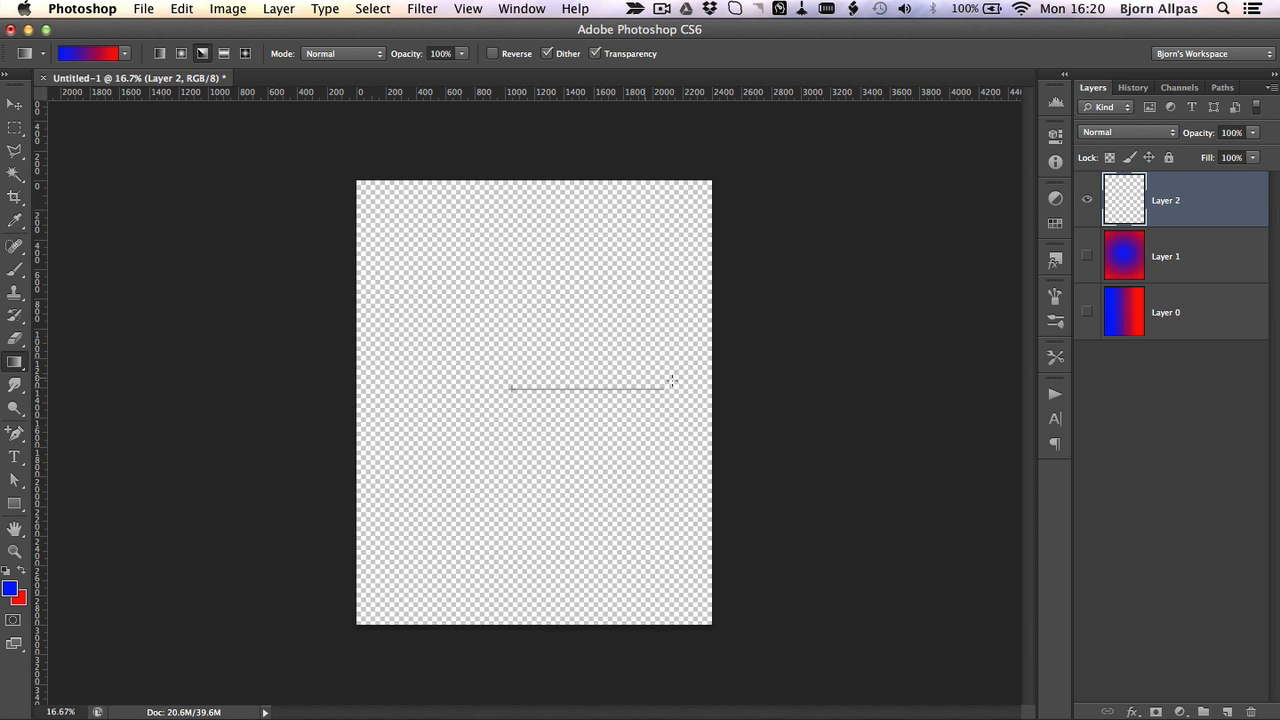
left_click_drag(685, 388, 685, 381)
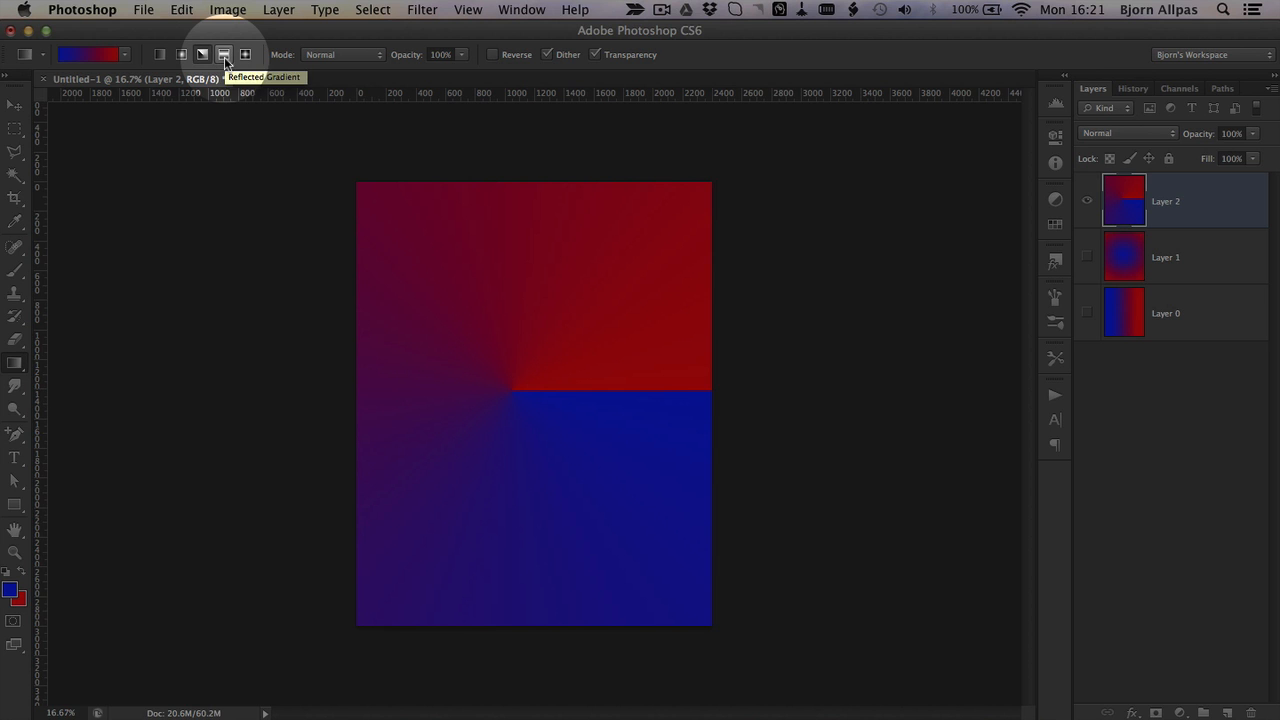
Step: Hide Layer 2 and draw a vertical reflected gradient from the canvas centre downward on a new layer
left_click(224, 55)
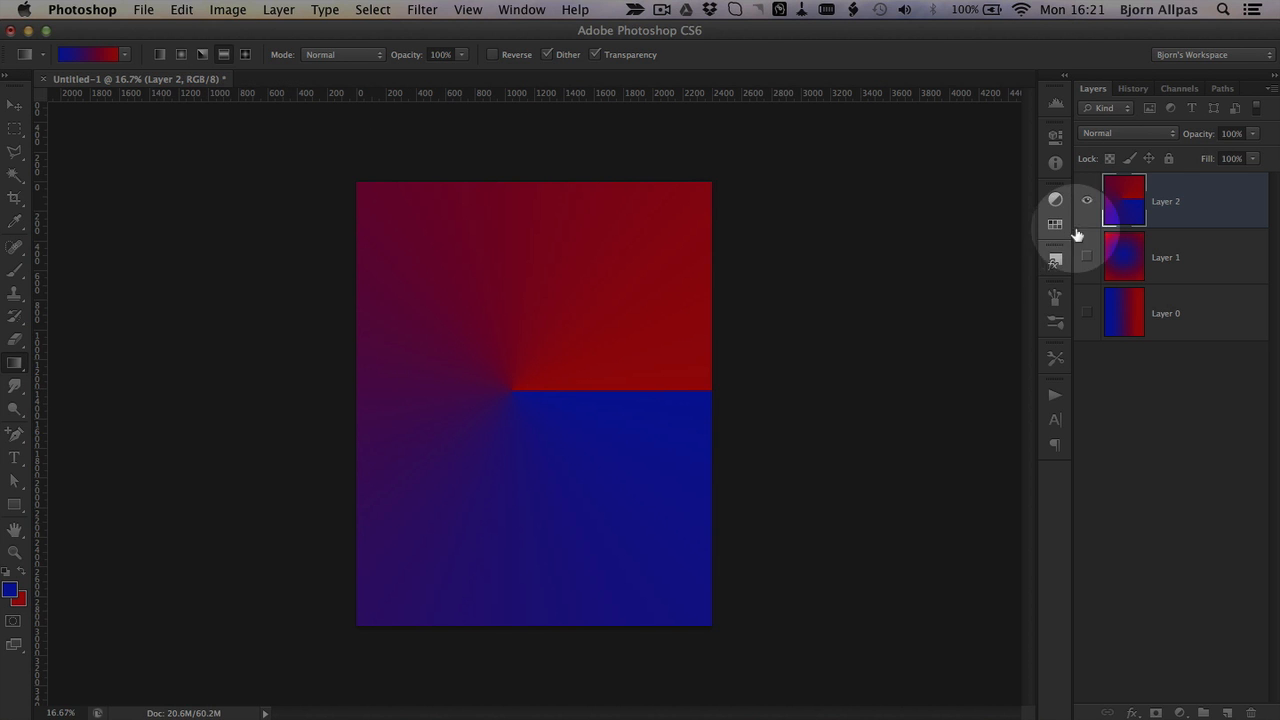
left_click(1088, 212)
key("super+shift+n")
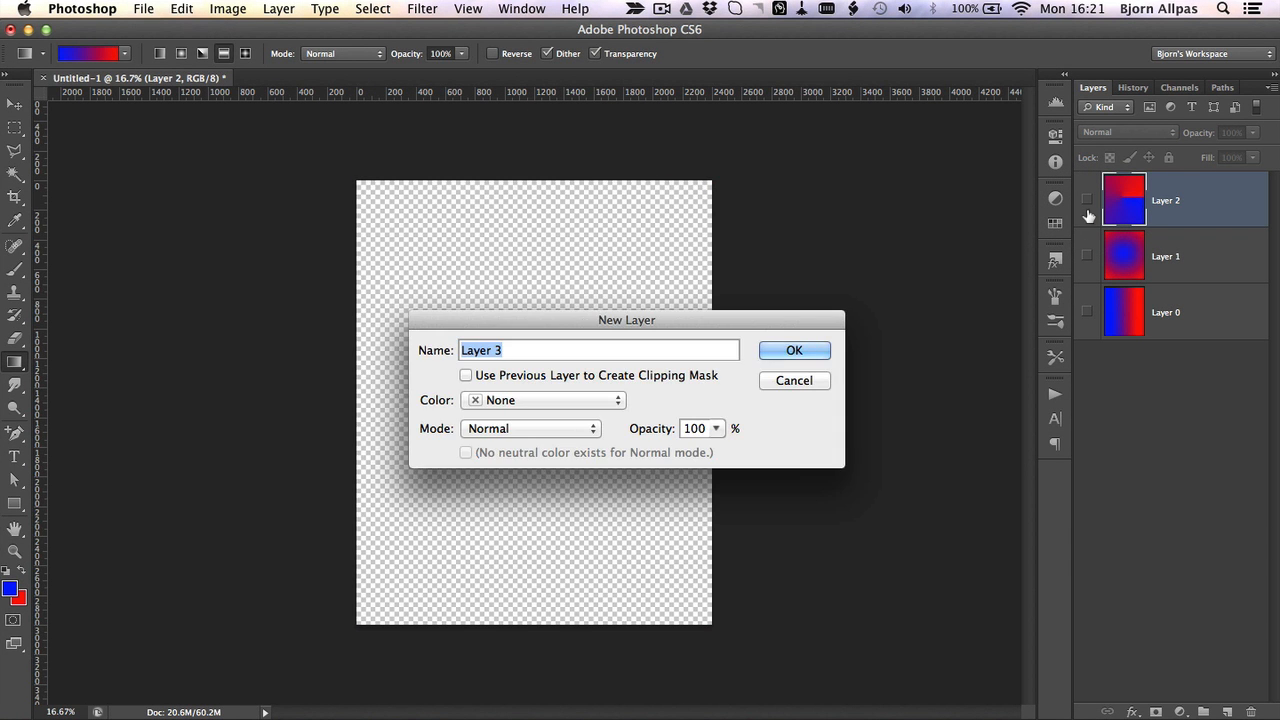
key("Return")
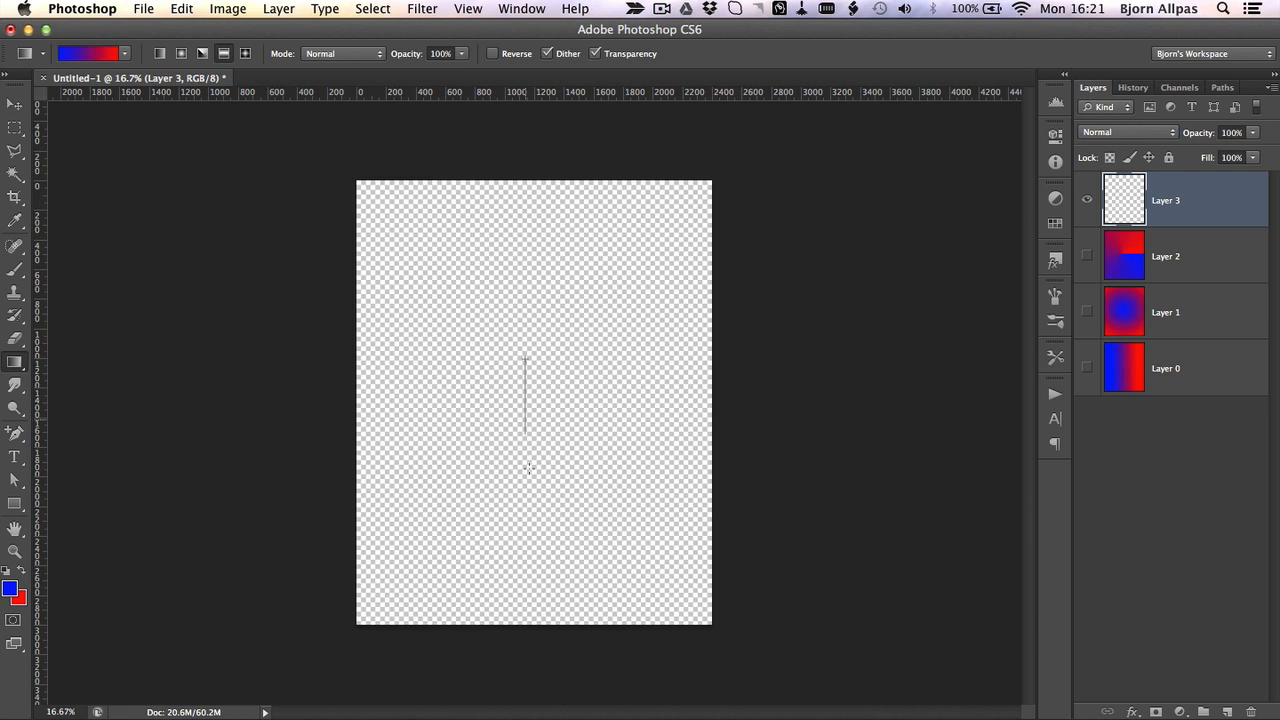
left_click_drag(528, 468, 530, 529)
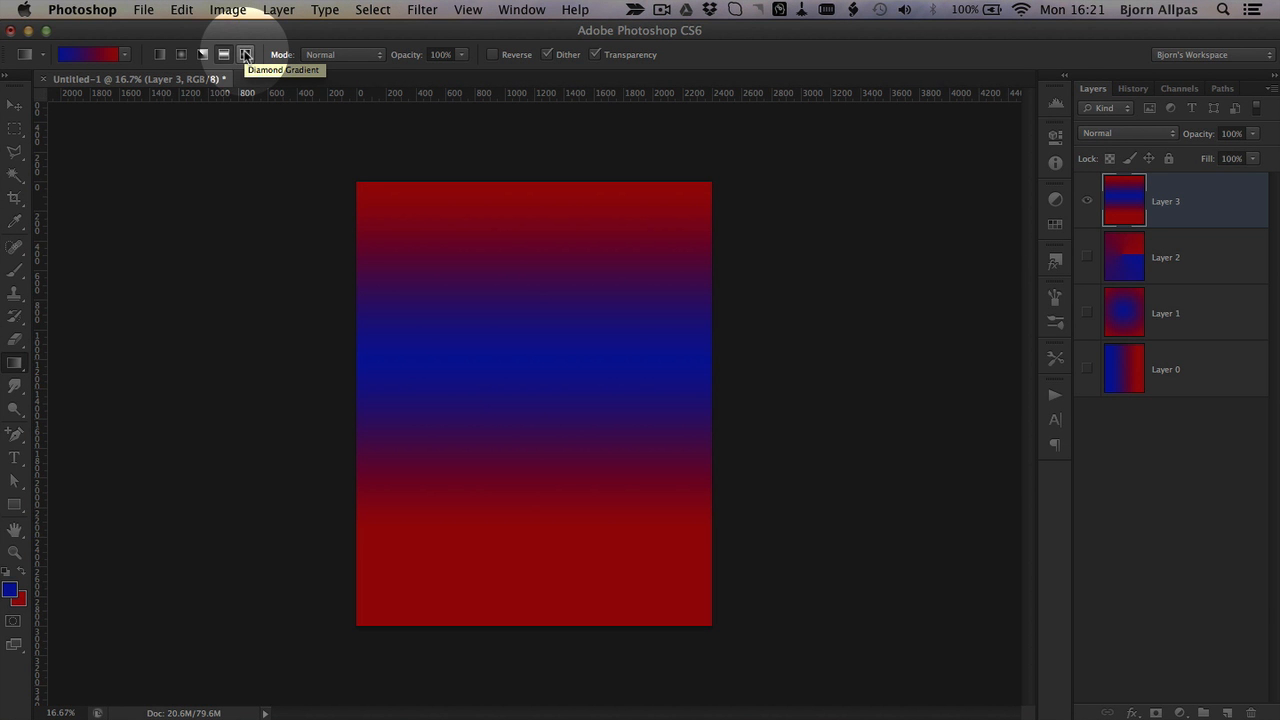
Step: Draw a small diamond gradient outward from the canvas centre on a new layer, with Layer 3 hidden
left_click(245, 54)
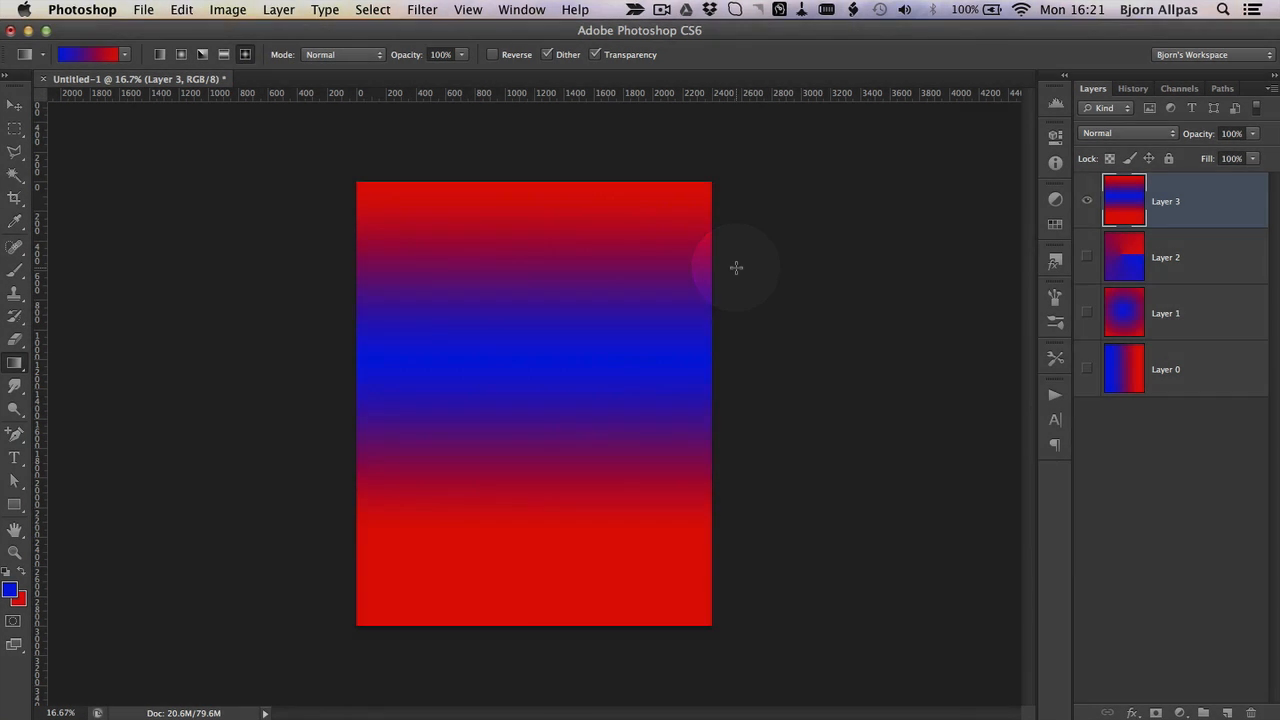
key("super+alt+shift+n")
left_click(1089, 255)
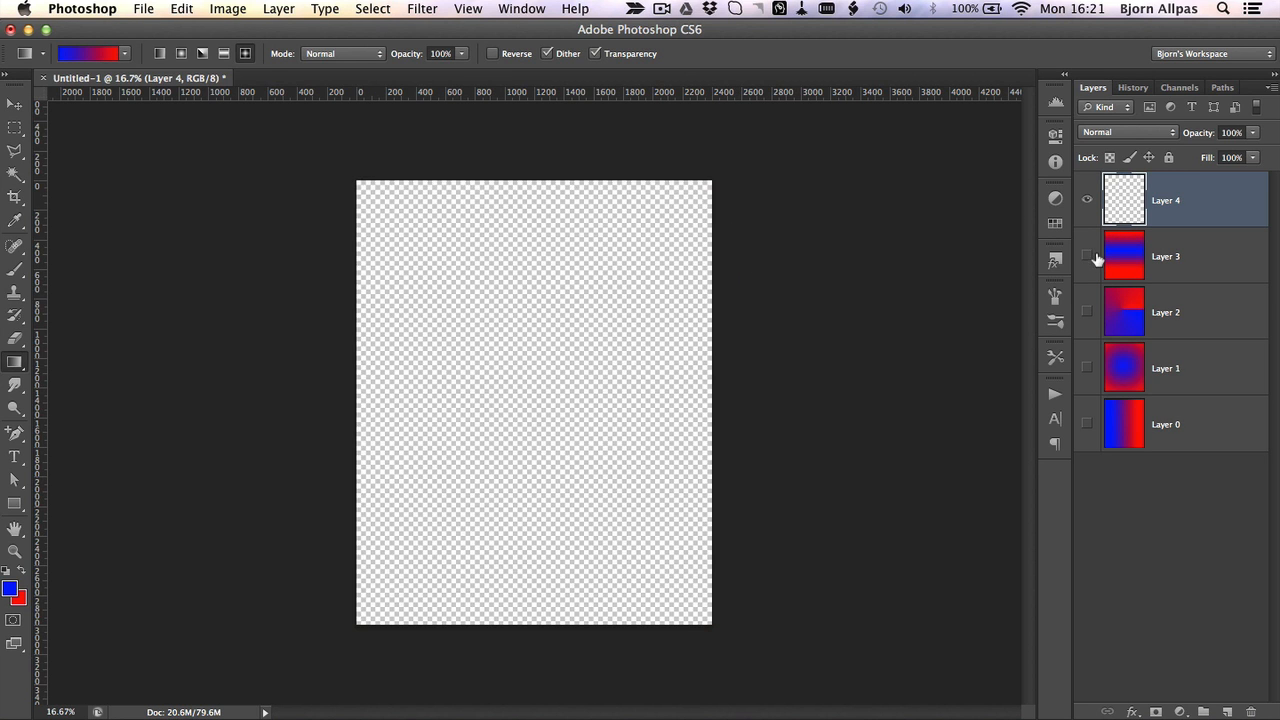
left_click_drag(520, 404, 633, 404)
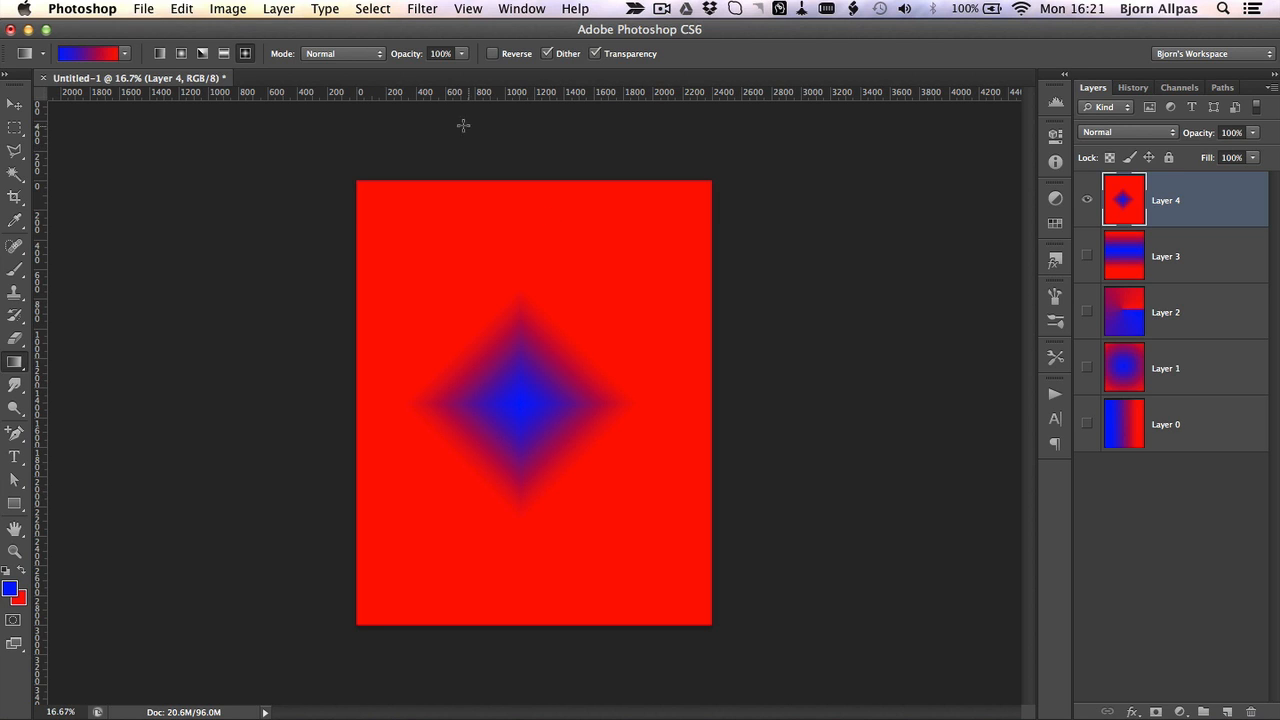
Step: Review the gradient's blending modes, keep Normal, and set the gradient opacity to 48%
left_click(380, 57)
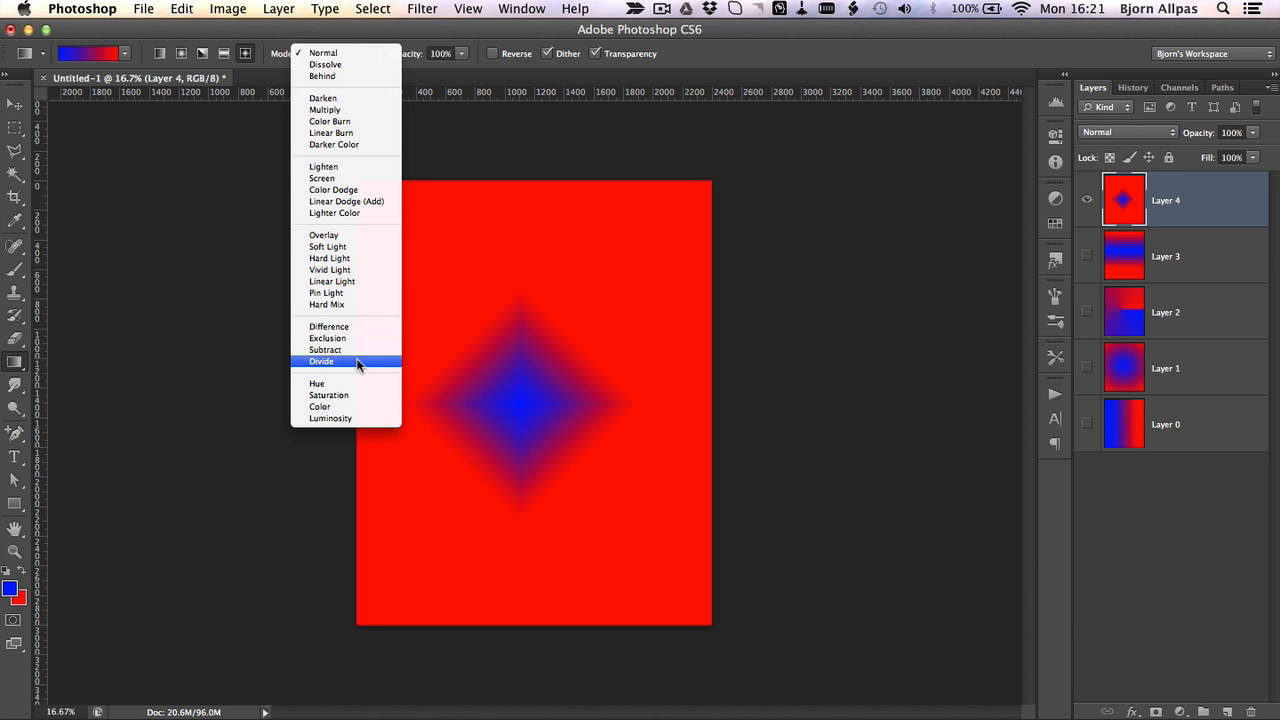
left_click(327, 57)
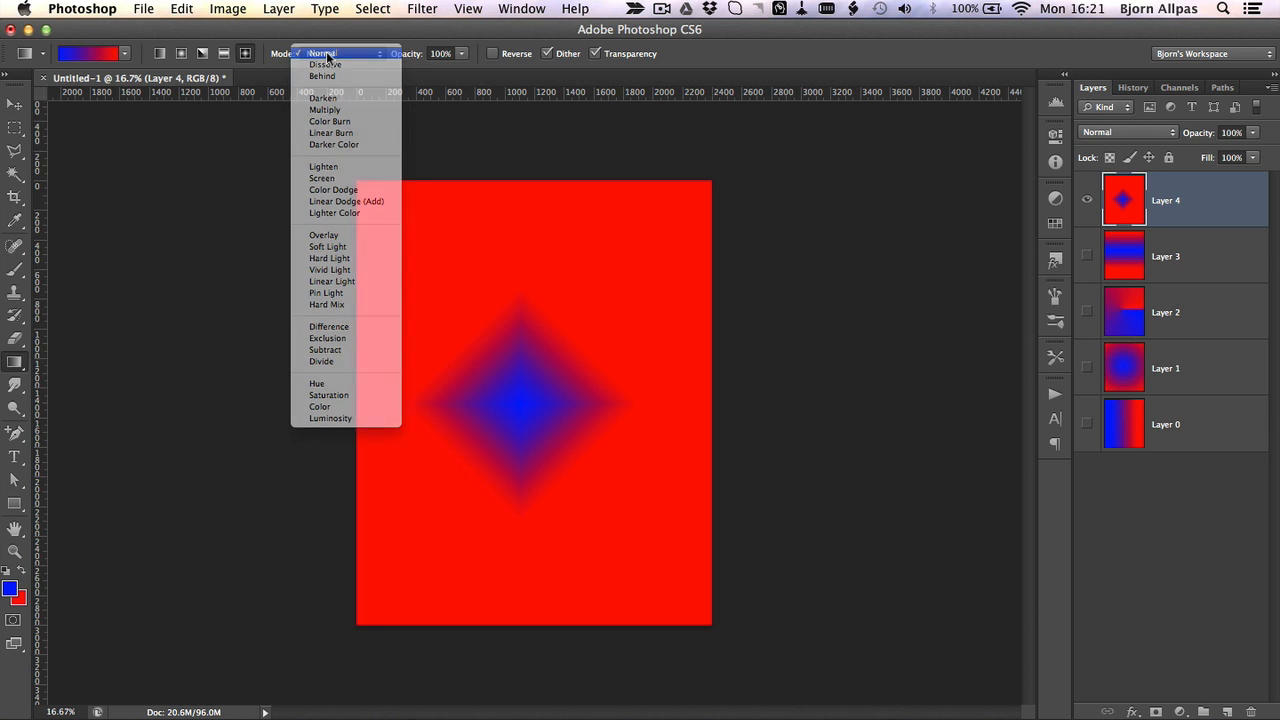
left_click(464, 57)
left_click_drag(466, 70, 419, 78)
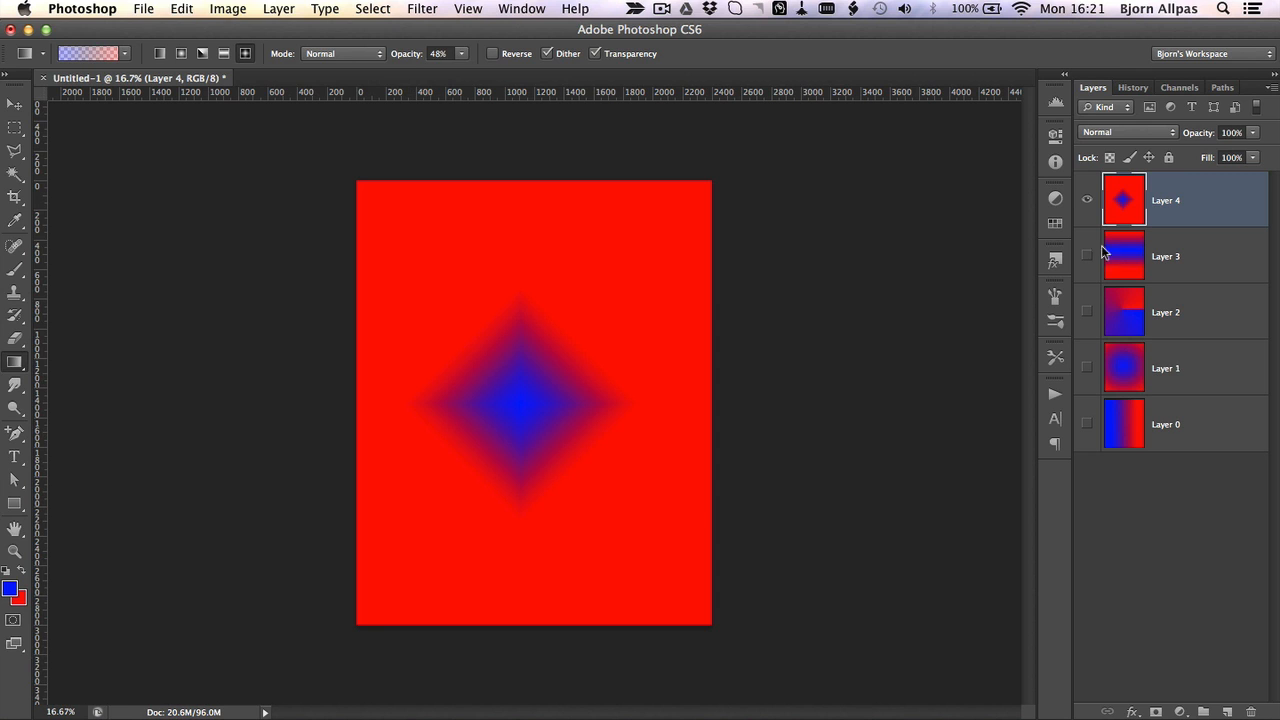
Step: Add a new layer, hide Layer 4, and draw a larger semi-transparent diamond gradient from the centre to near the canvas edge
key("super+shift+n")
key("Return")
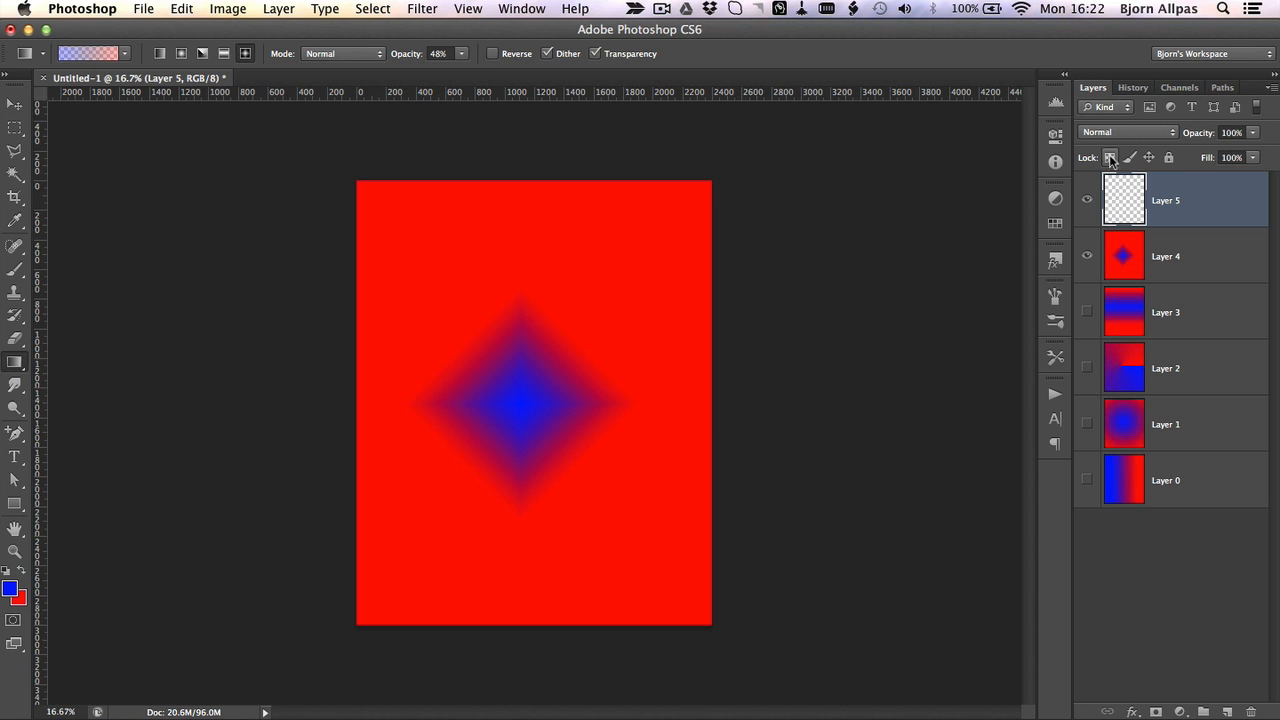
left_click(1087, 256)
left_click_drag(520, 373, 706, 378)
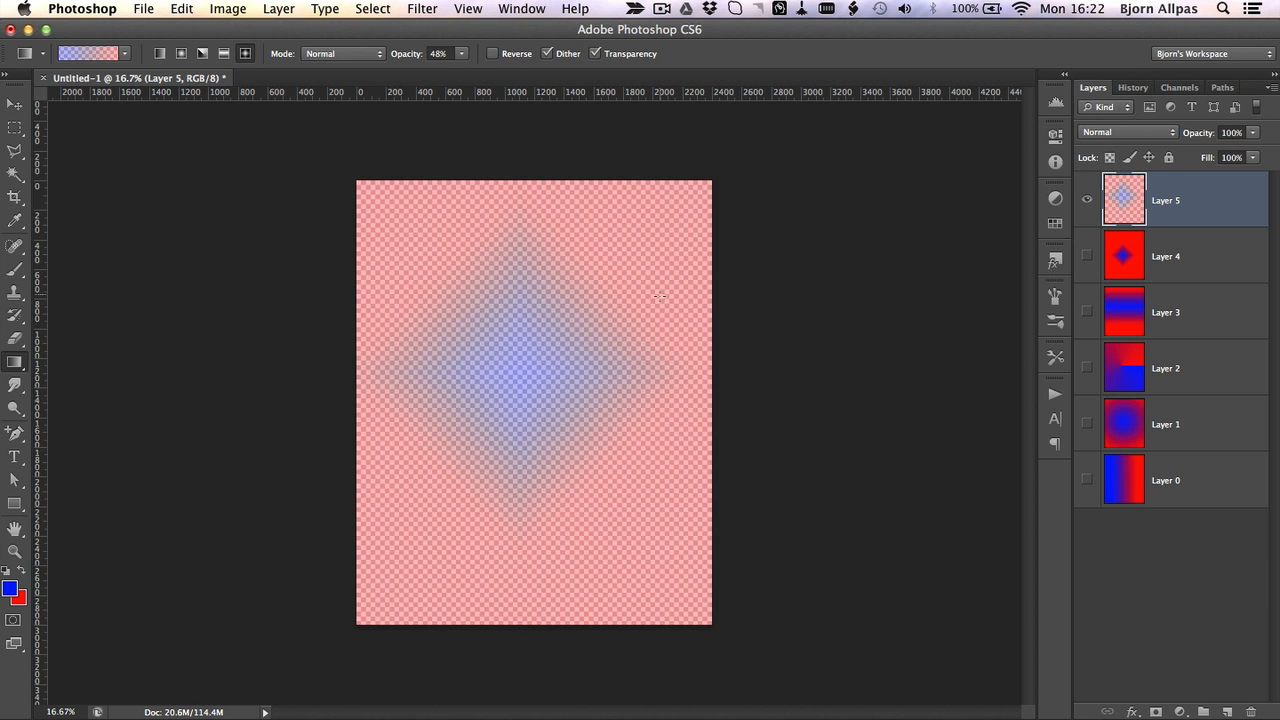
Step: Compare the full-opacity diamond on Layer 4 with the semi-transparent one on Layer 5 by toggling their visibility
left_click(1087, 200)
left_click(1087, 256)
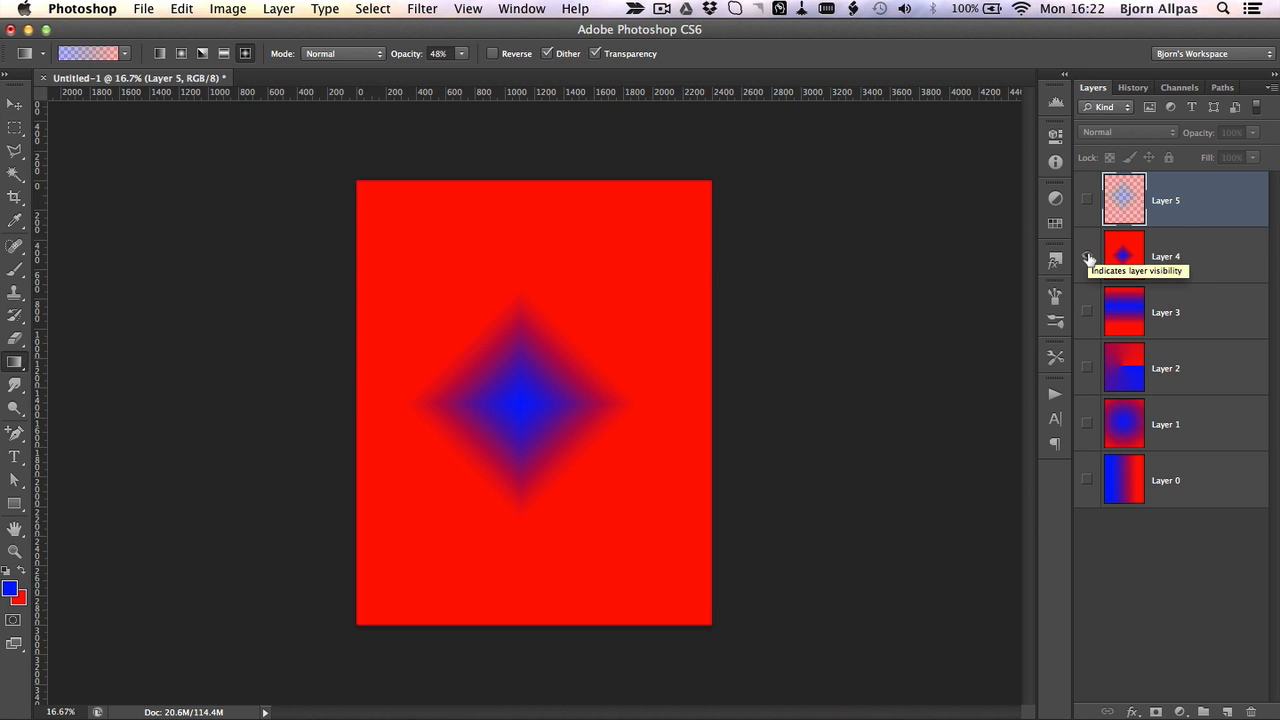
left_click(1087, 200)
left_click(1087, 256)
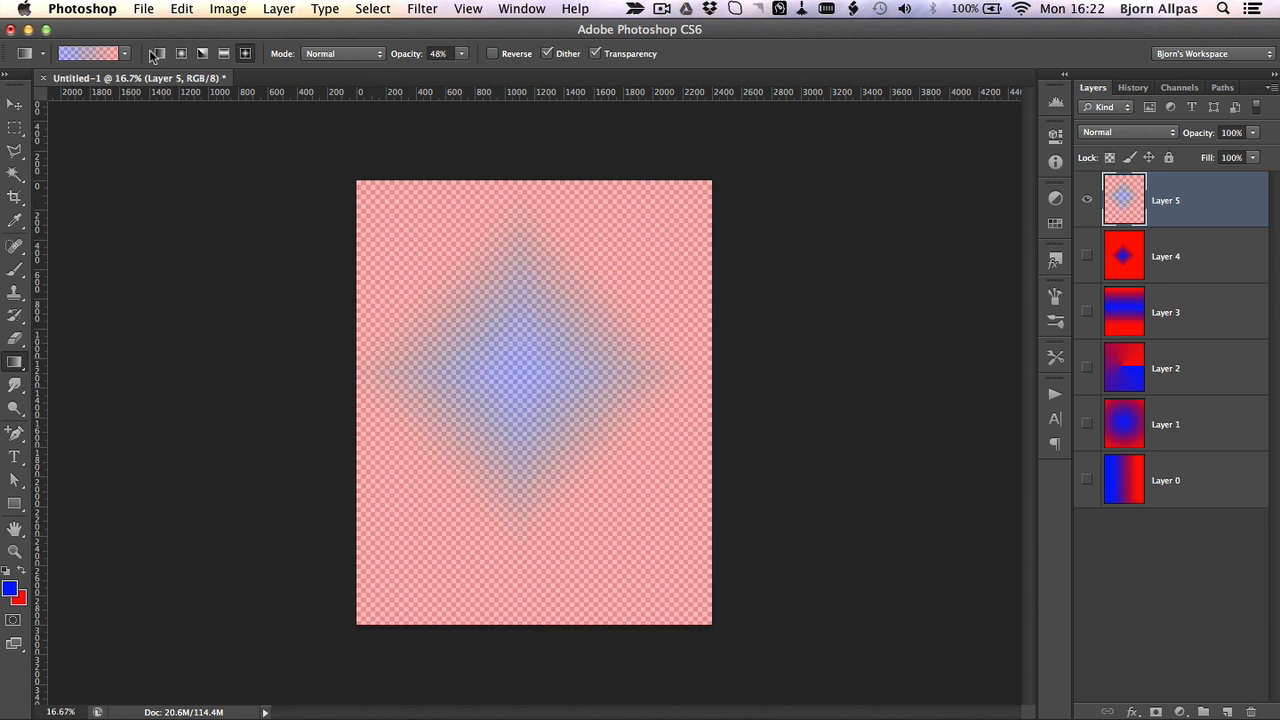
Step: Show only Layer 1 and redraw it with a reversed radial gradient at 100% opacity, from the centre outward
left_click(183, 56)
left_click(1087, 200)
left_click(1087, 200)
left_click(1087, 202)
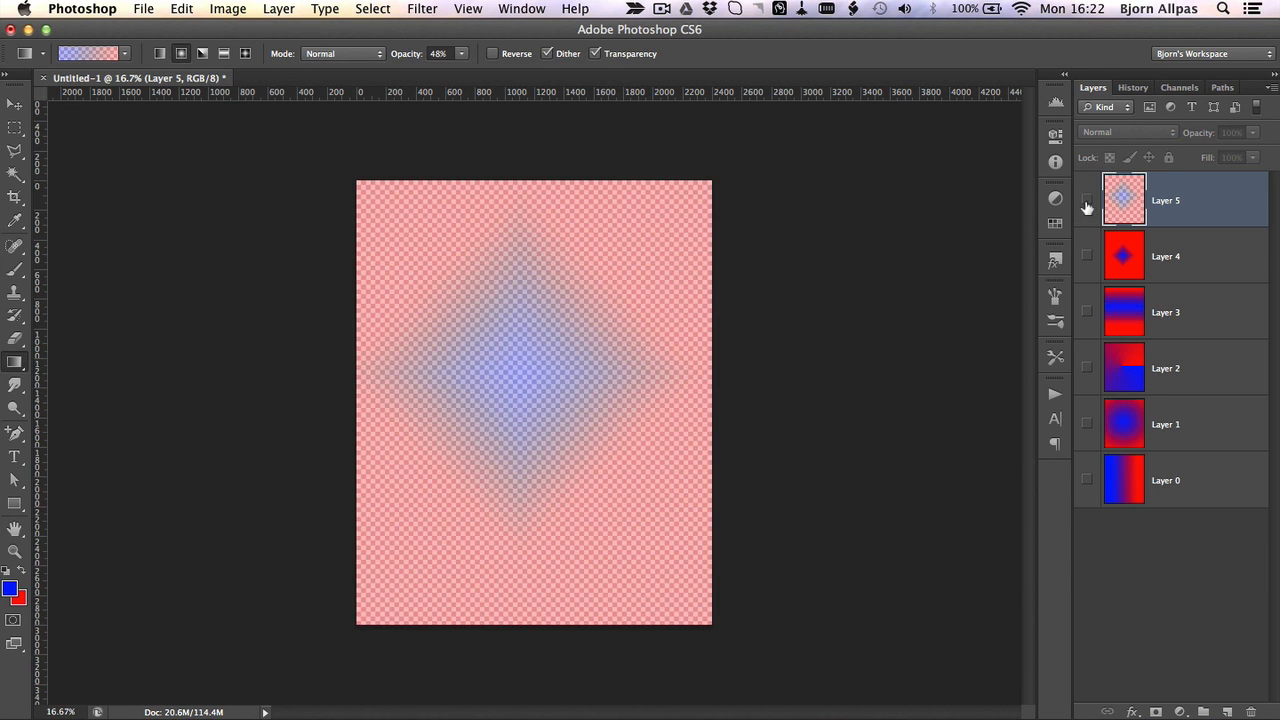
left_click(1087, 424)
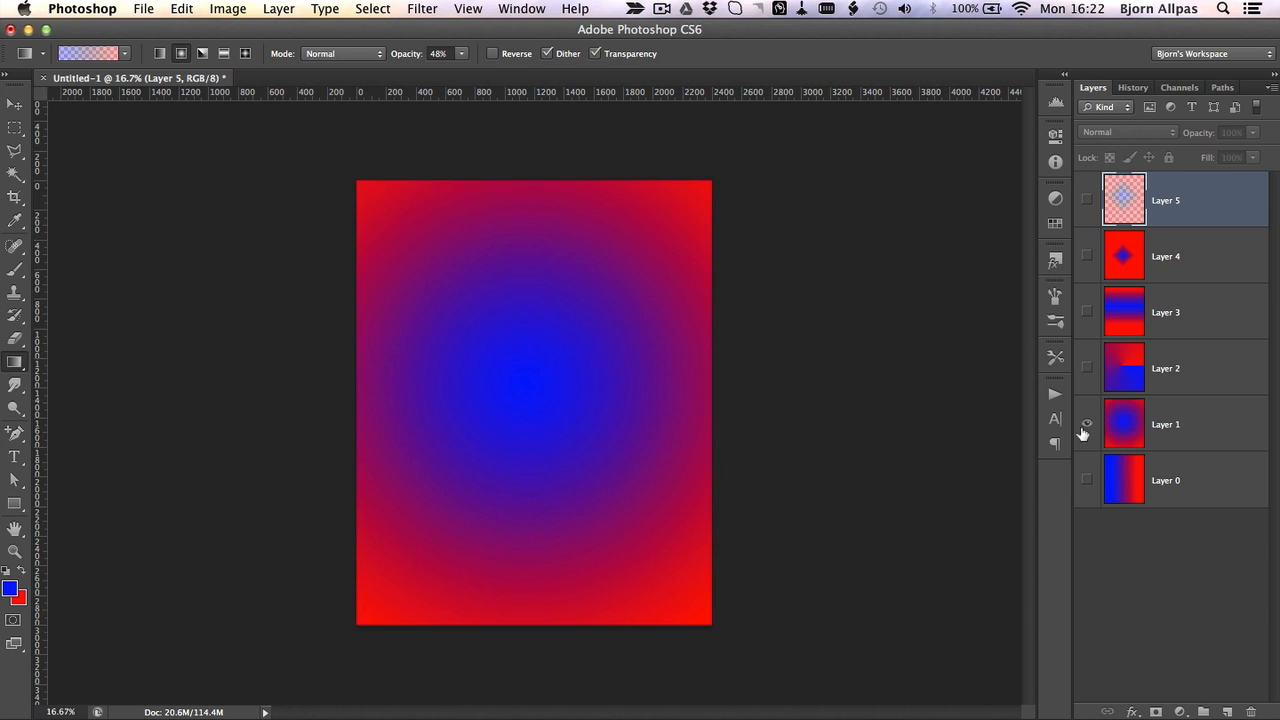
left_click(1174, 428)
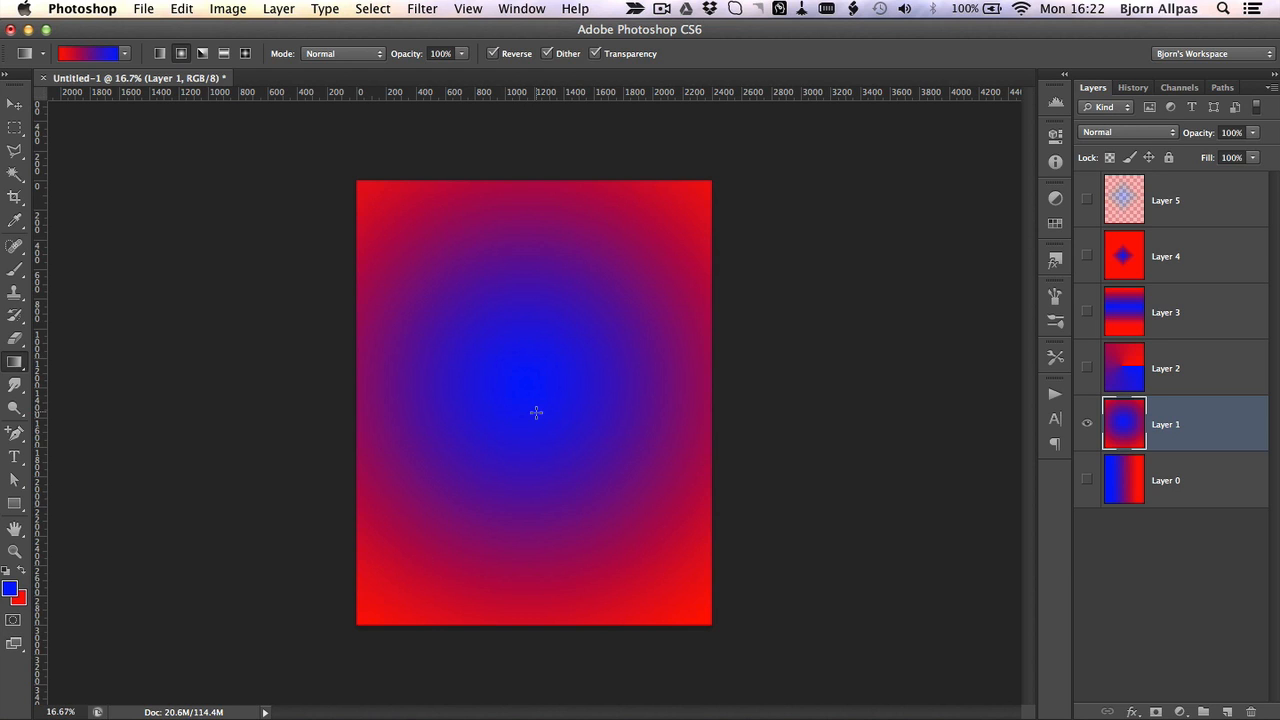
left_click_drag(528, 384, 669, 391)
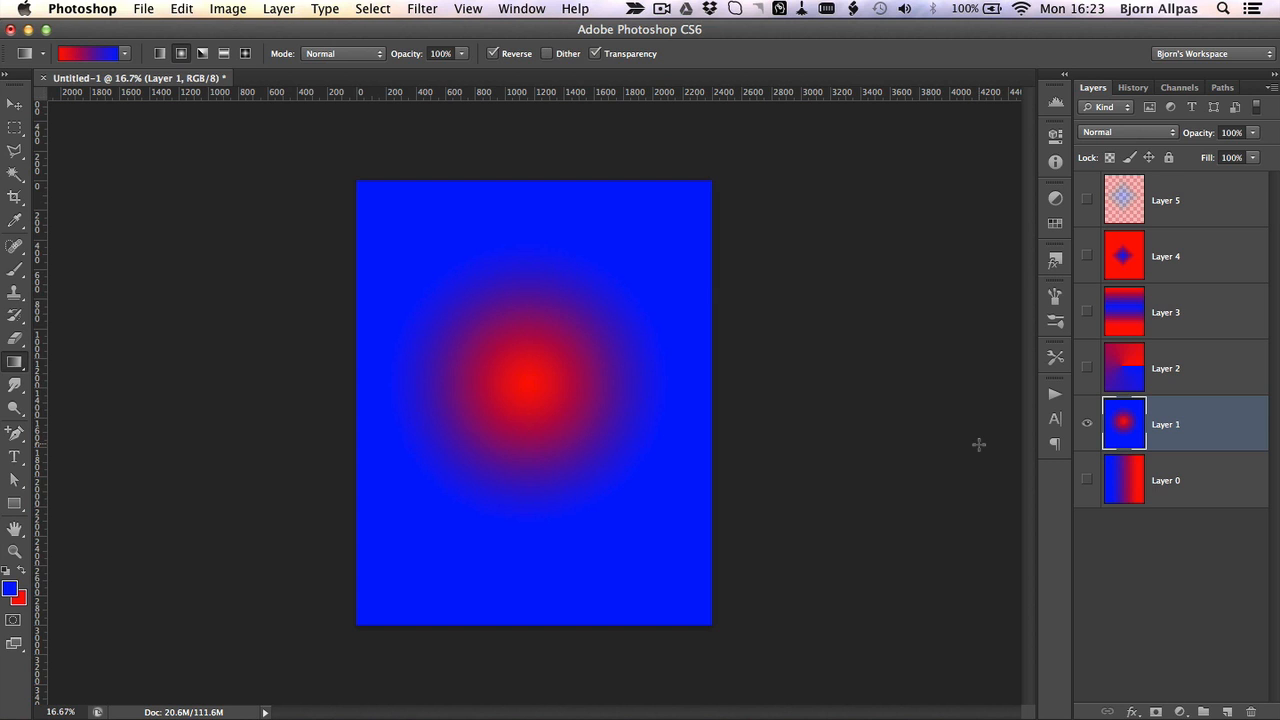
Step: Hide Layer 1 and draw a wide, blue-filled ellipse shape across the upper half of the canvas
left_click(1087, 424)
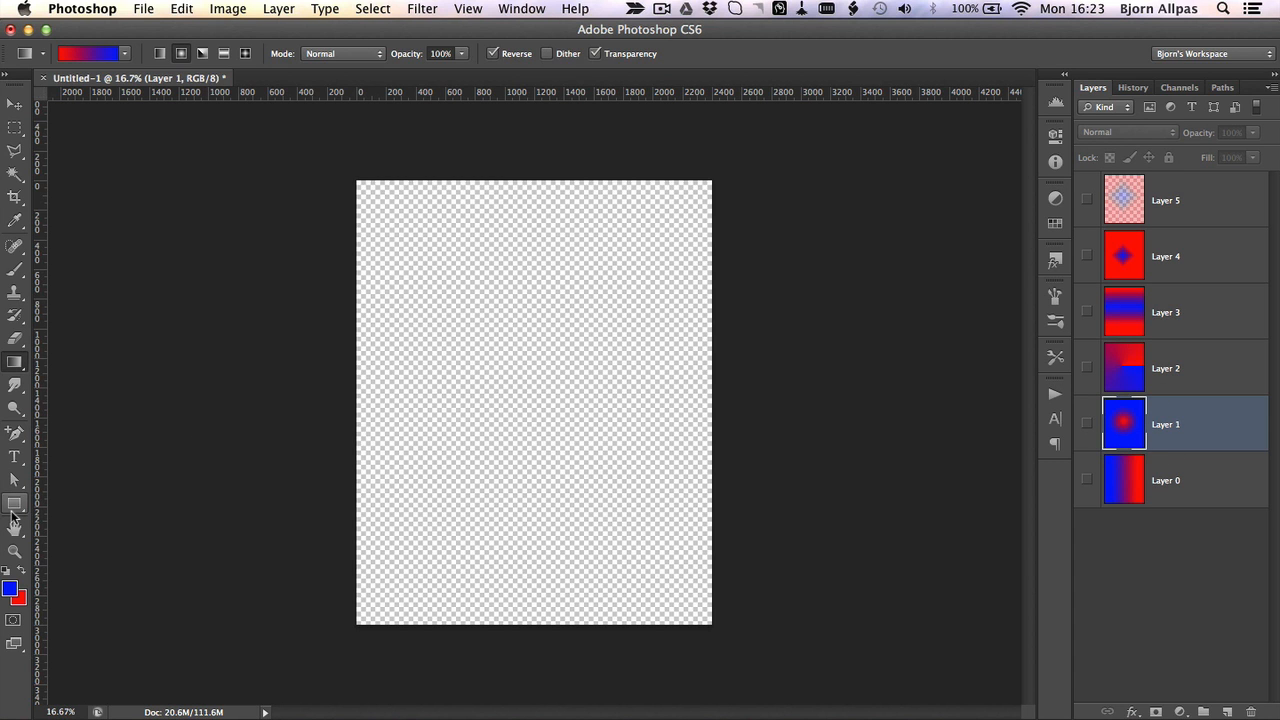
left_click(13, 514)
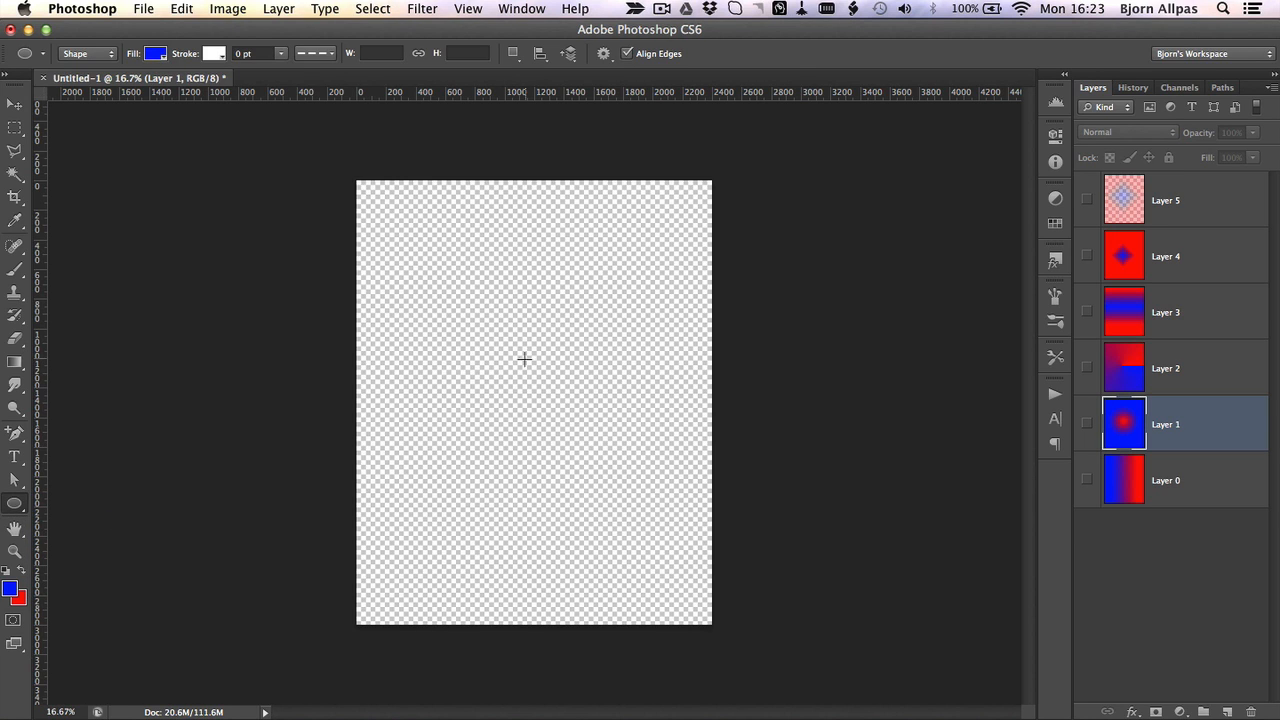
left_click_drag(445, 329, 637, 403)
key("v")
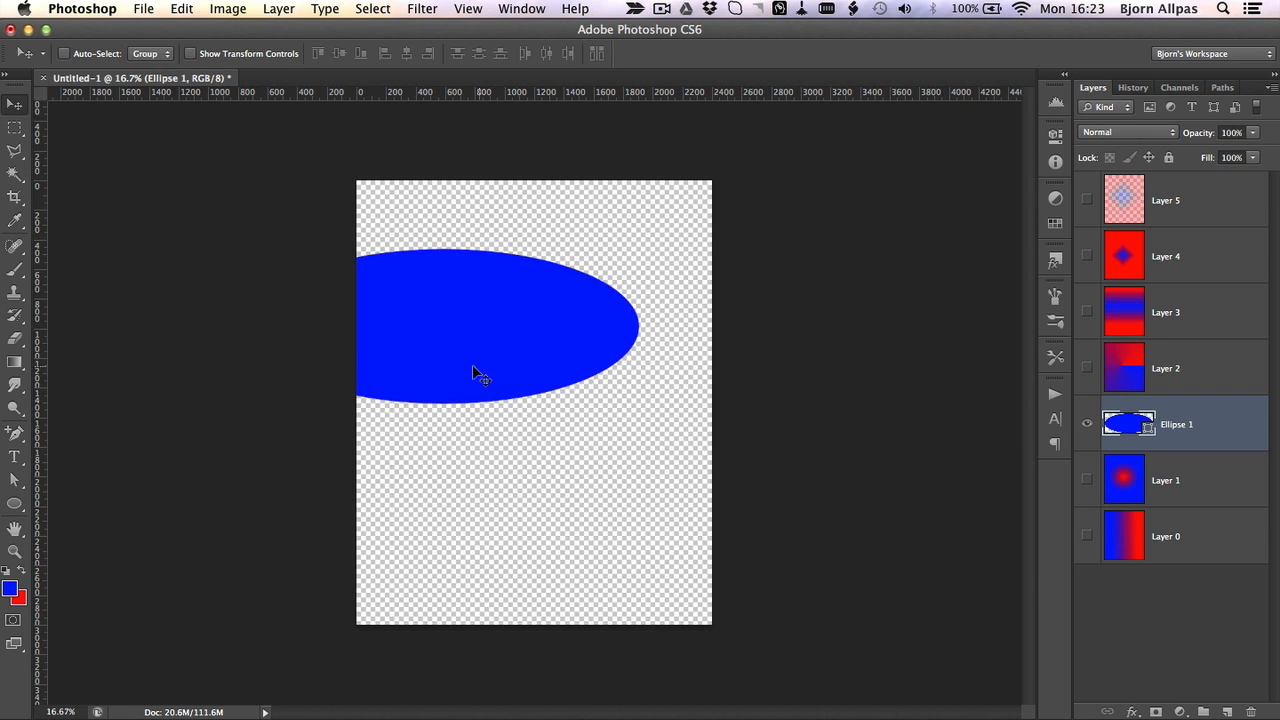
Step: Move the blue ellipse to the middle of the canvas and load its outline as a selection
left_click_drag(456, 364, 541, 422)
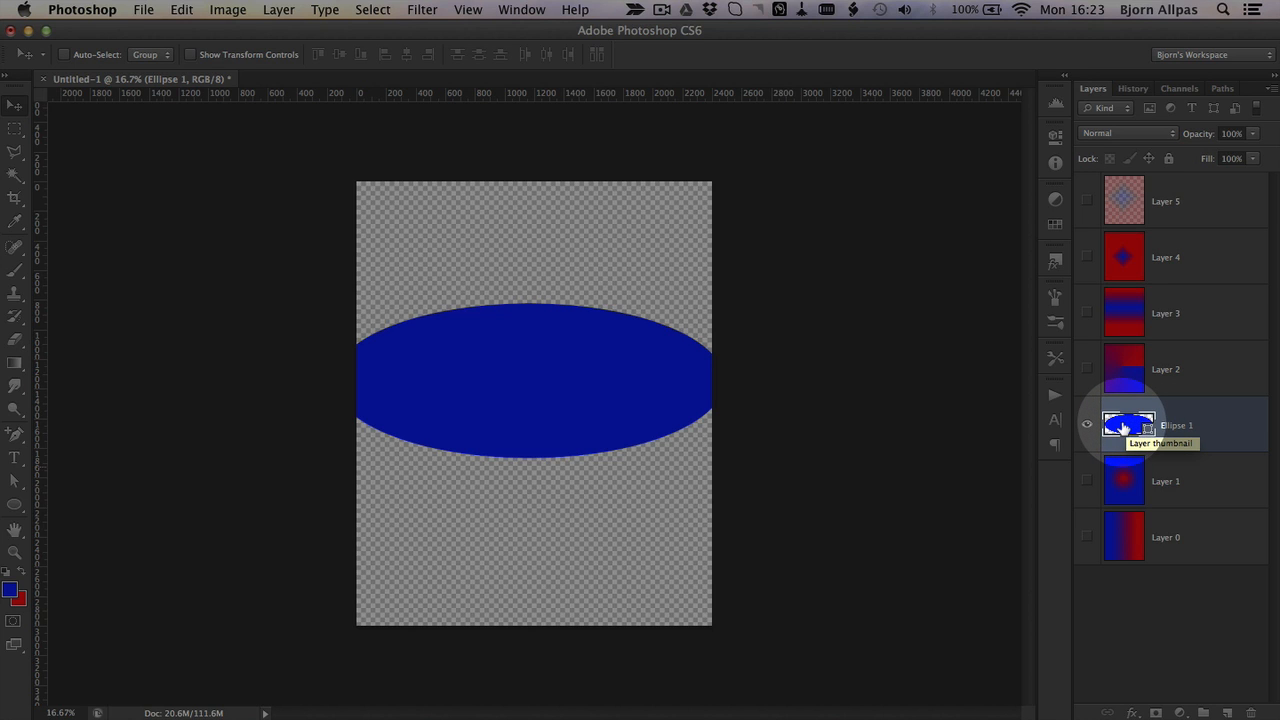
left_click(1123, 428, "super")
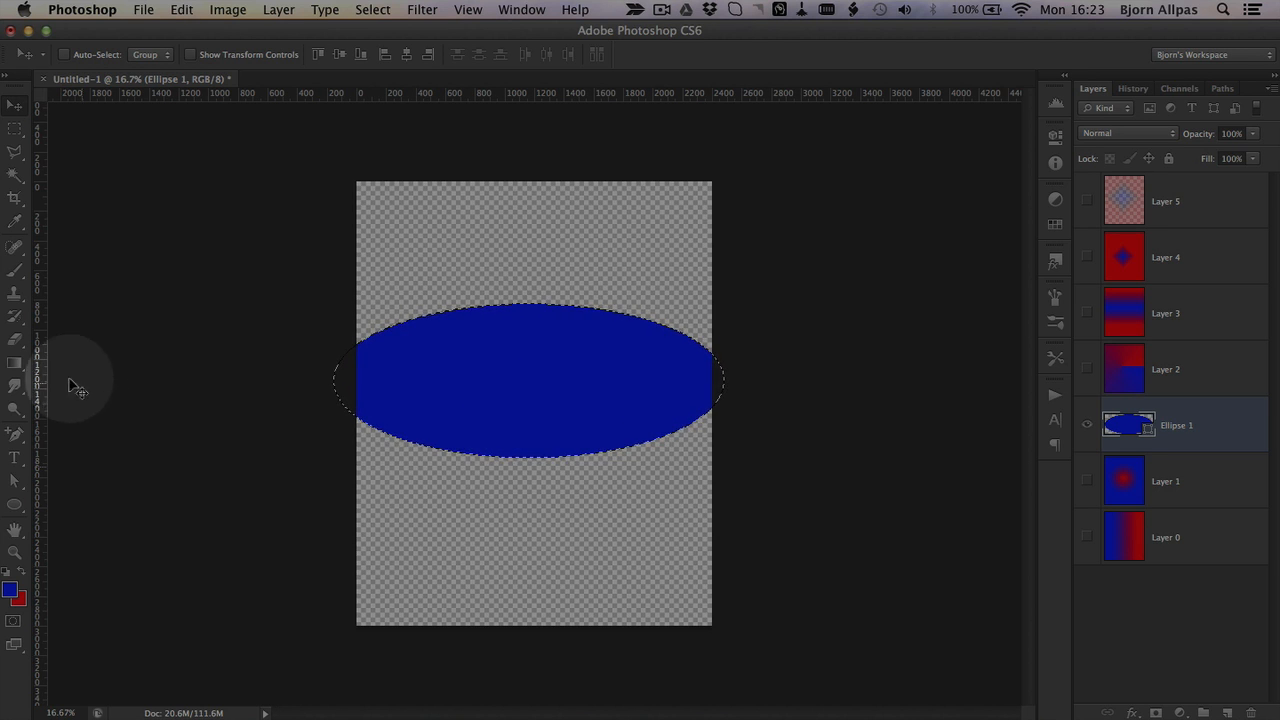
Step: Add a new layer and fill the ellipse selection with a reversed radial gradient using the orange-yellow-orange preset, drawn from near its centre to its lower edge
left_click(14, 363)
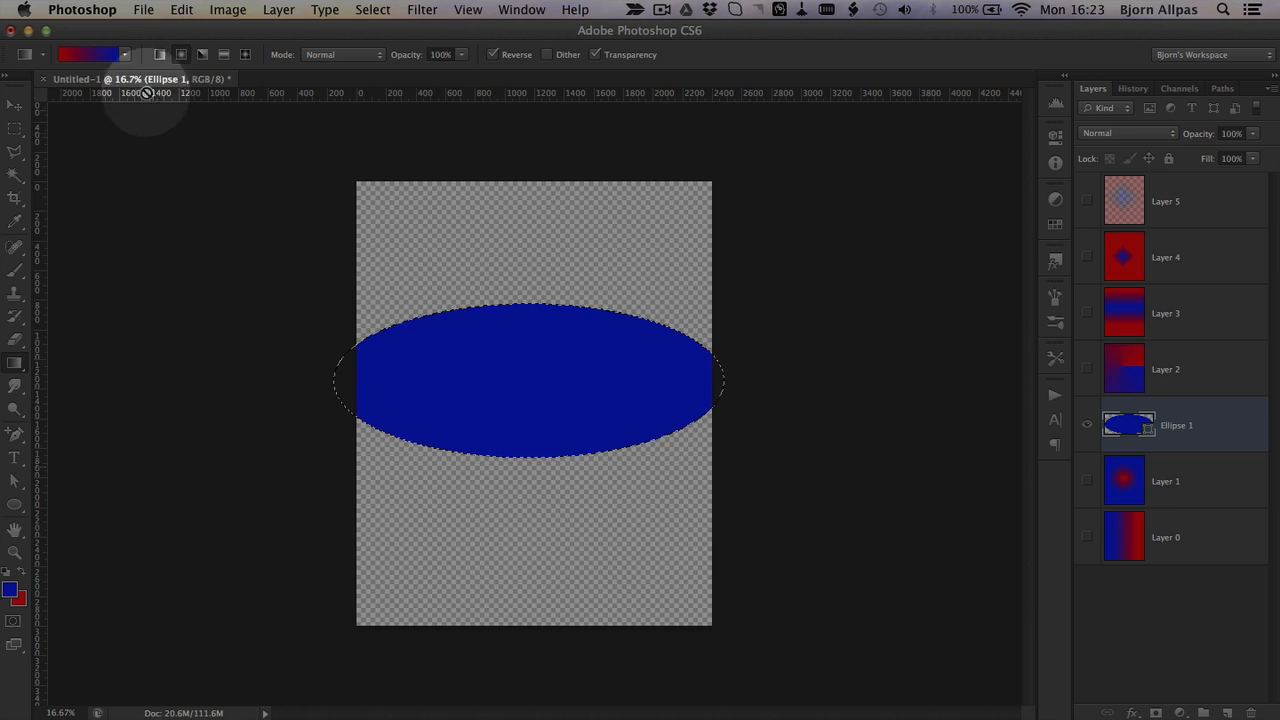
left_click(124, 54)
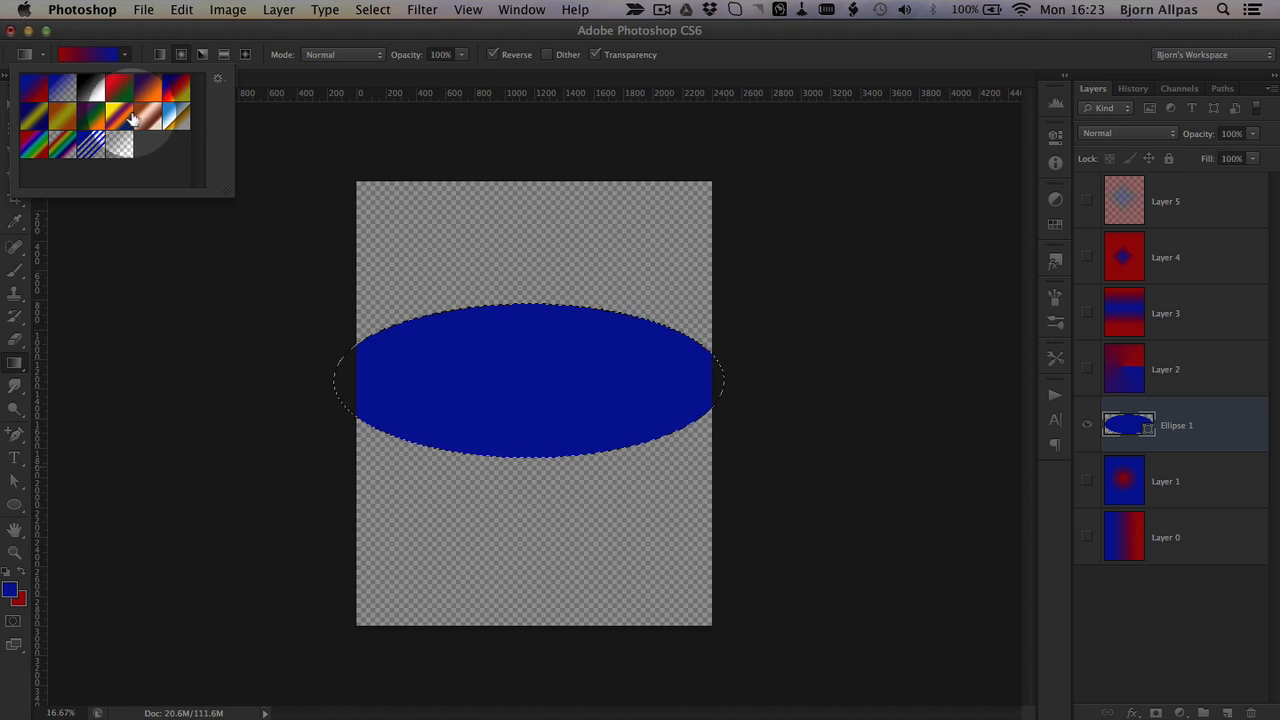
left_click(62, 118)
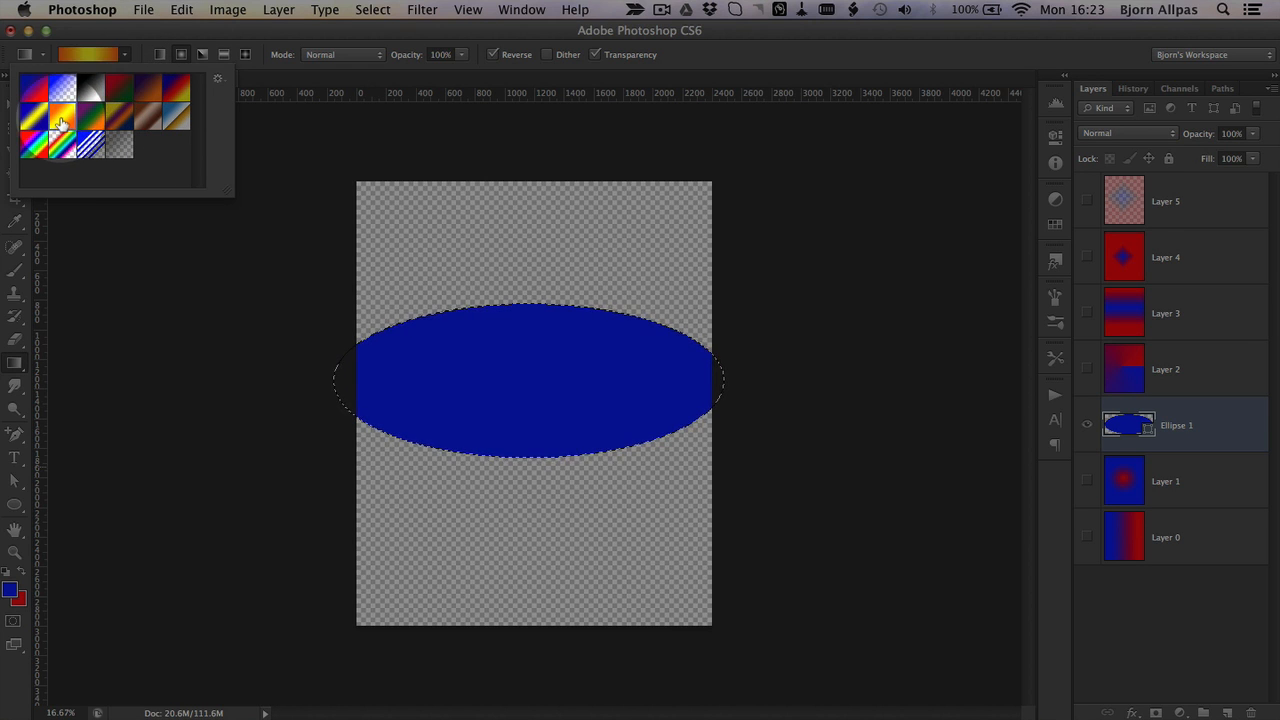
left_click(124, 55)
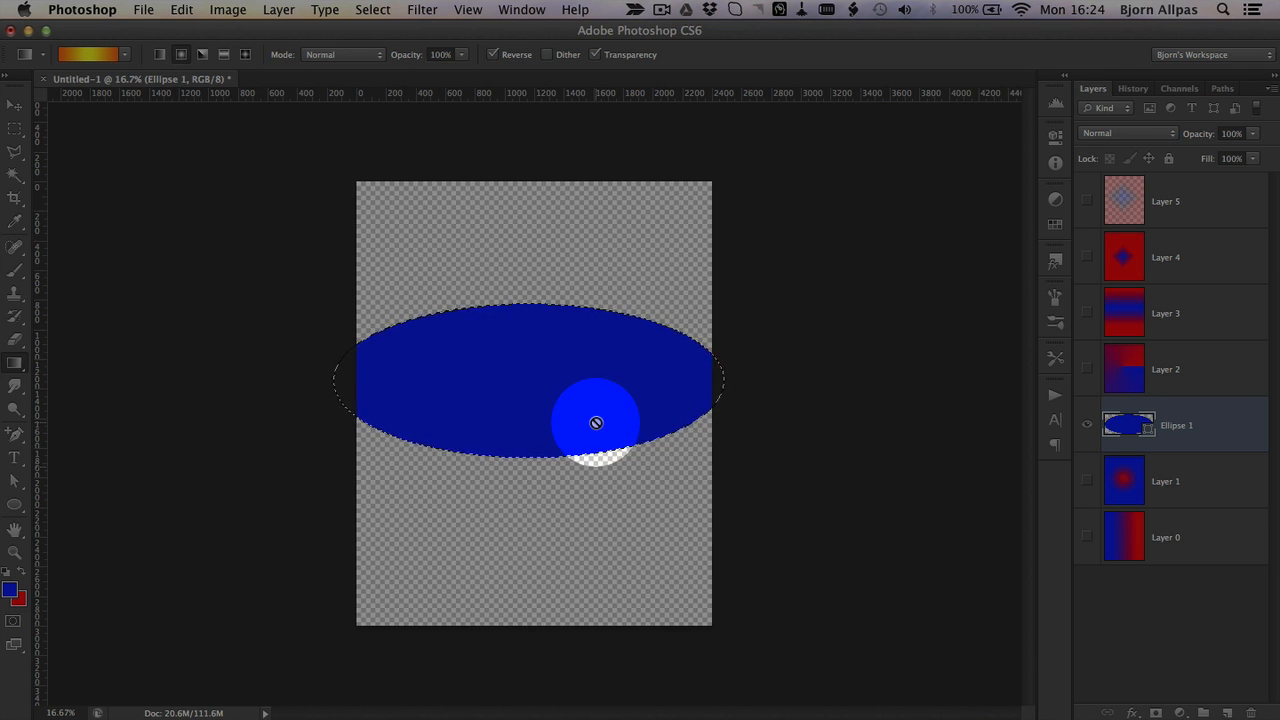
key("super+shift+n")
key("Return")
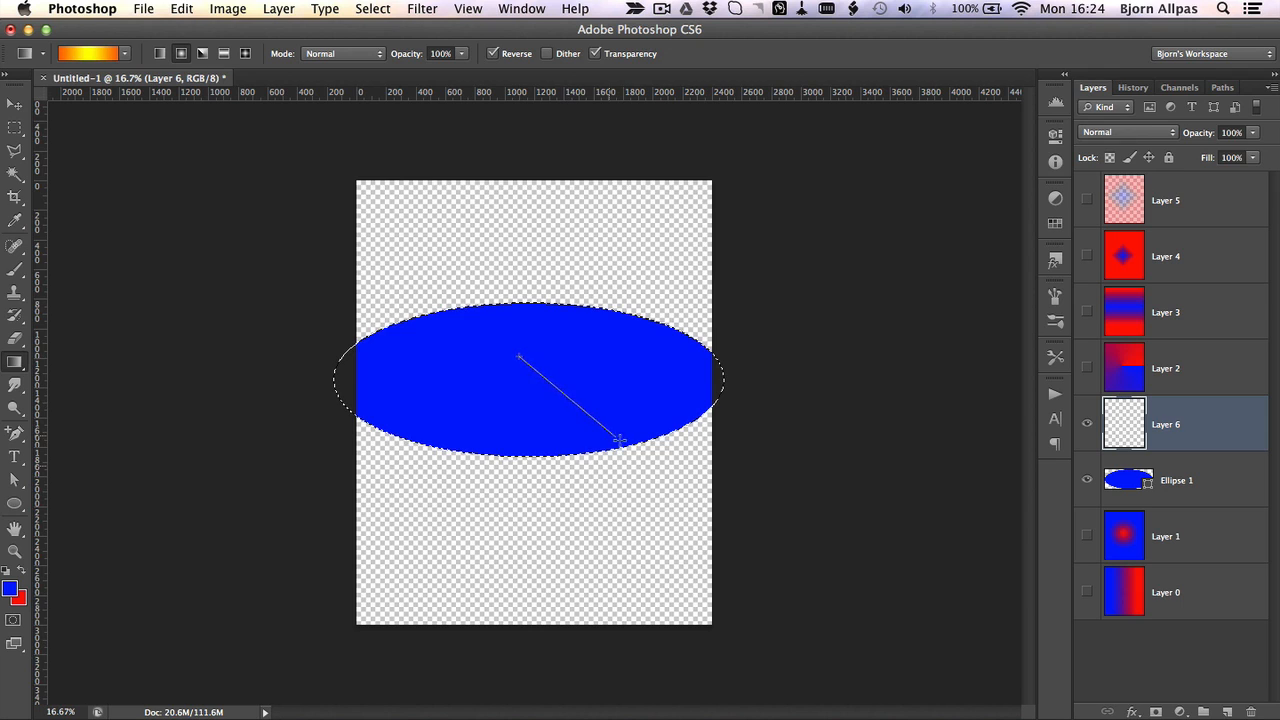
left_click_drag(518, 352, 628, 456)
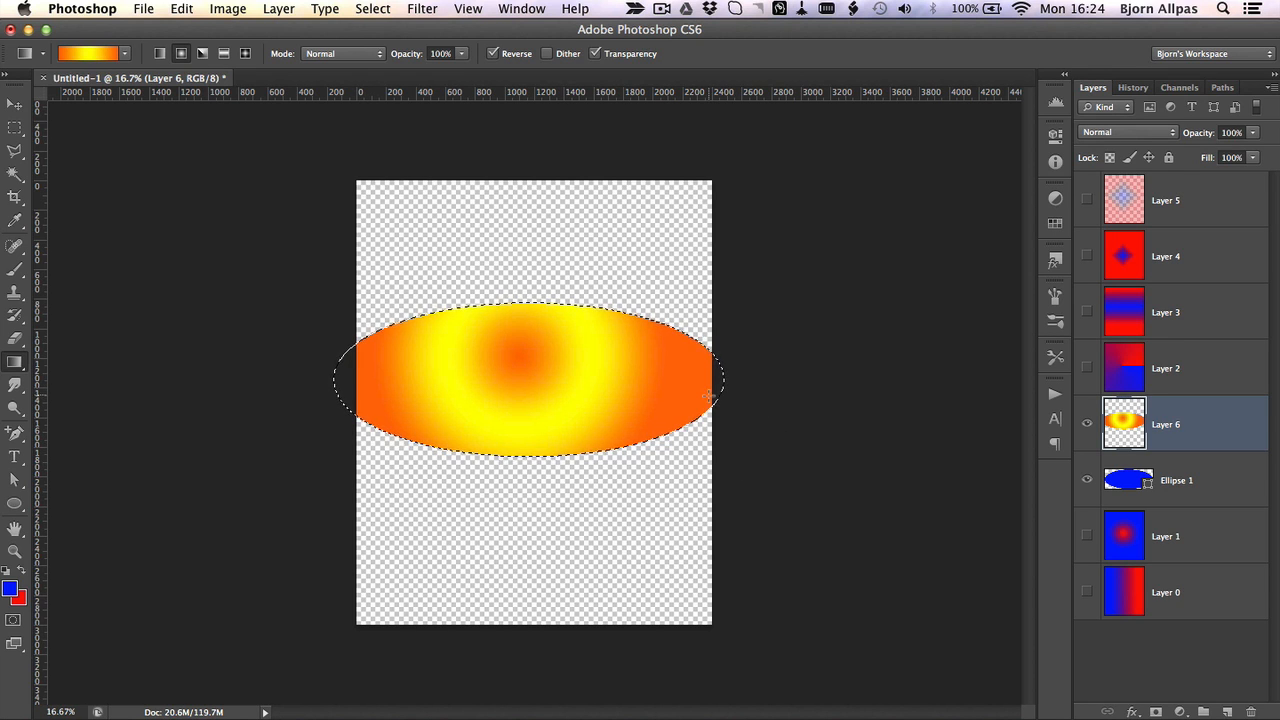
Step: Outline an irregular, arrow-like selection with the Polygonal Lasso in the empty area above the ellipse
left_click(17, 131)
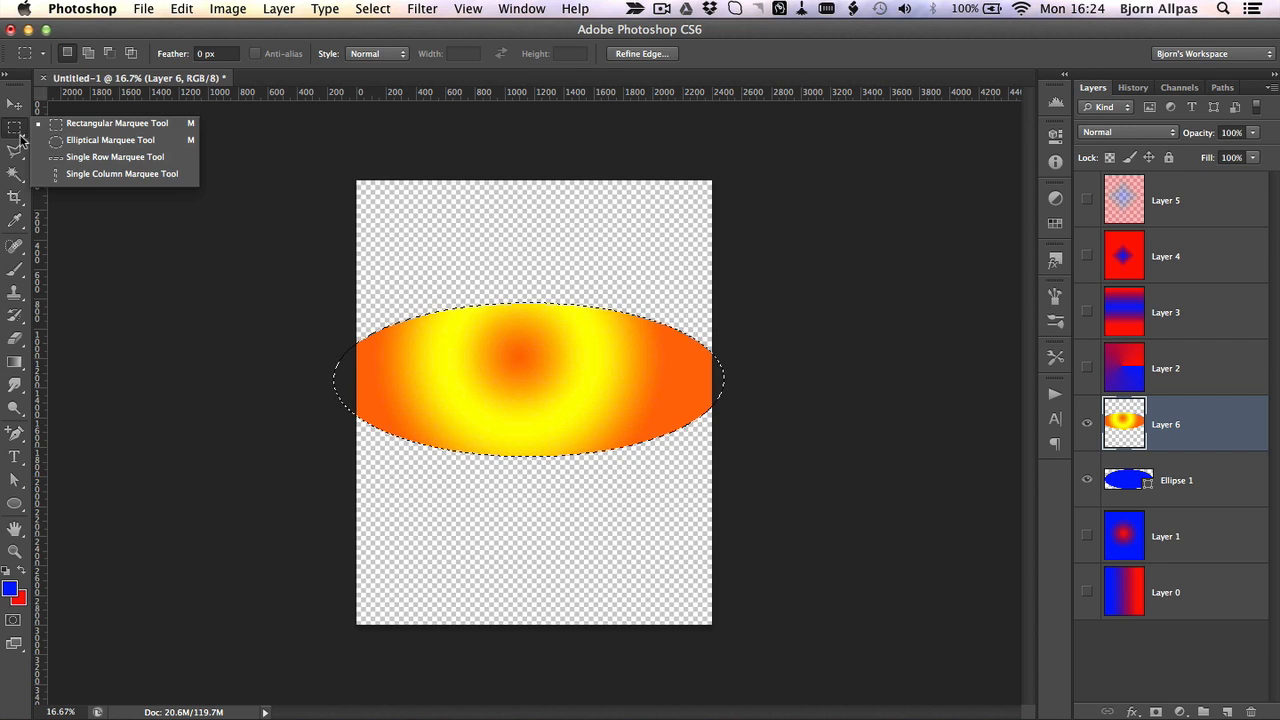
left_click(21, 181)
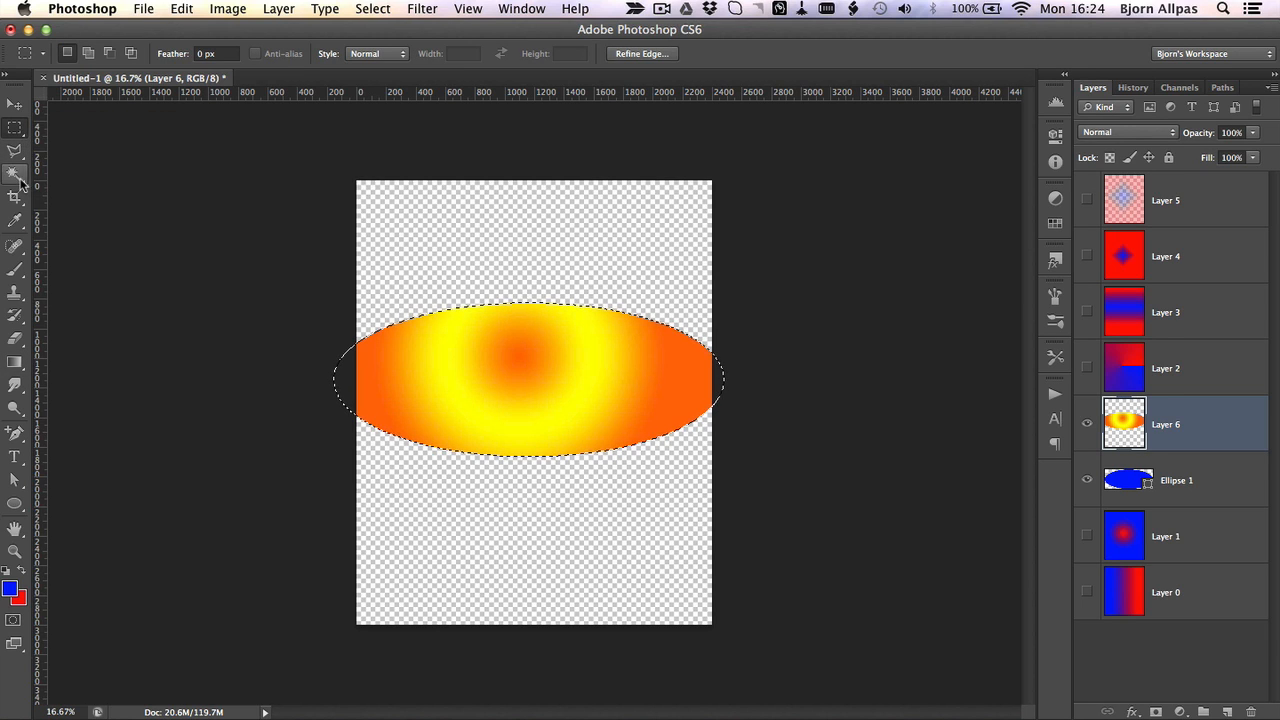
left_click(14, 150)
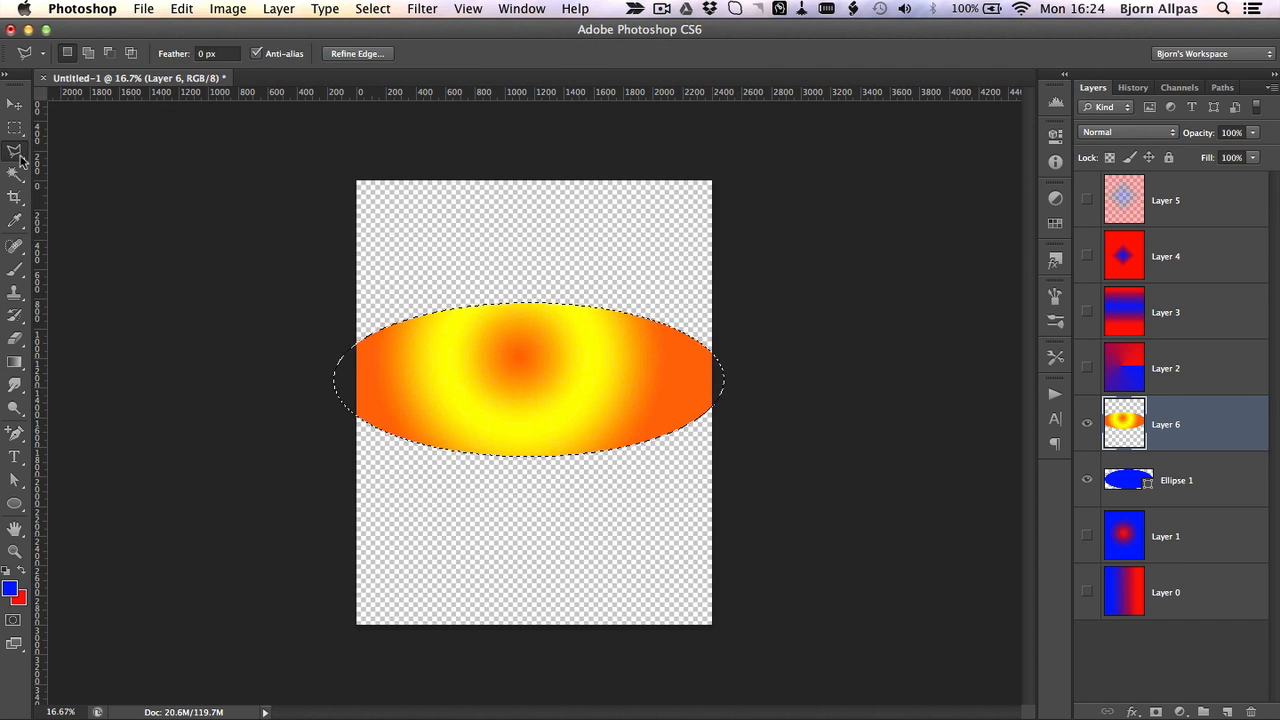
left_click(456, 212)
left_click(410, 280)
left_click(553, 274)
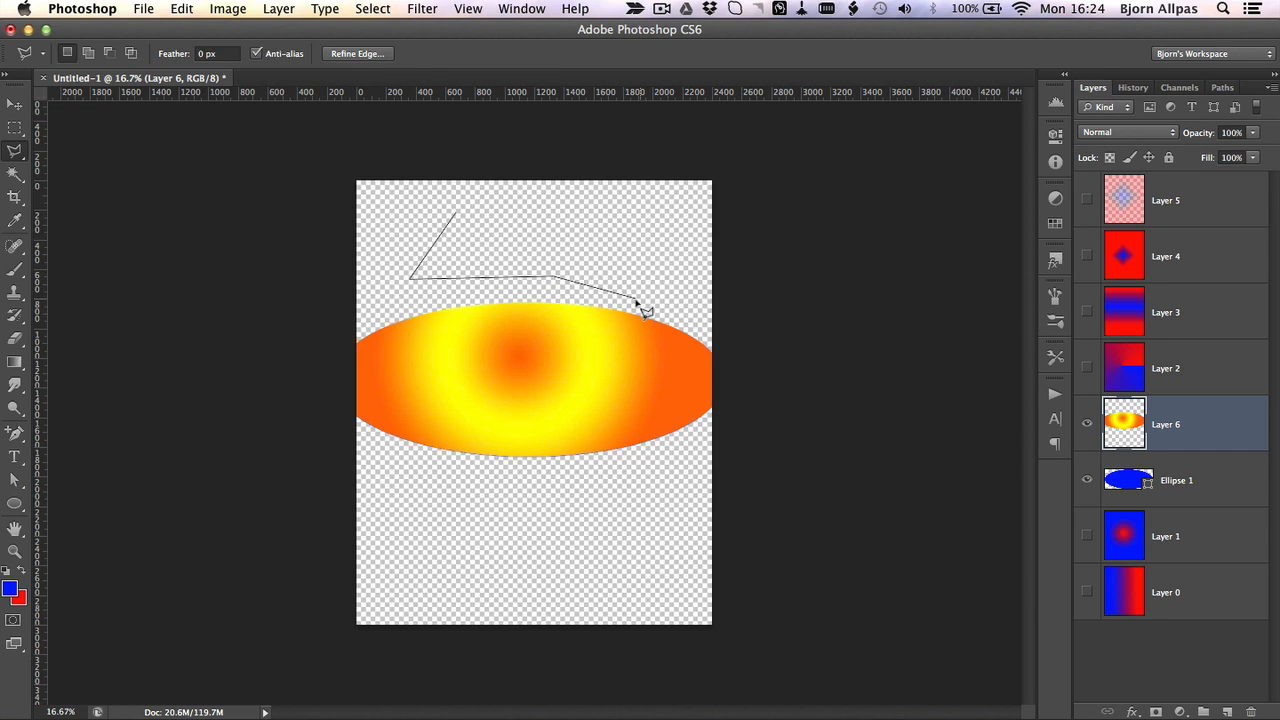
left_click(639, 223)
left_click(670, 268)
left_click(670, 187)
left_click(578, 190)
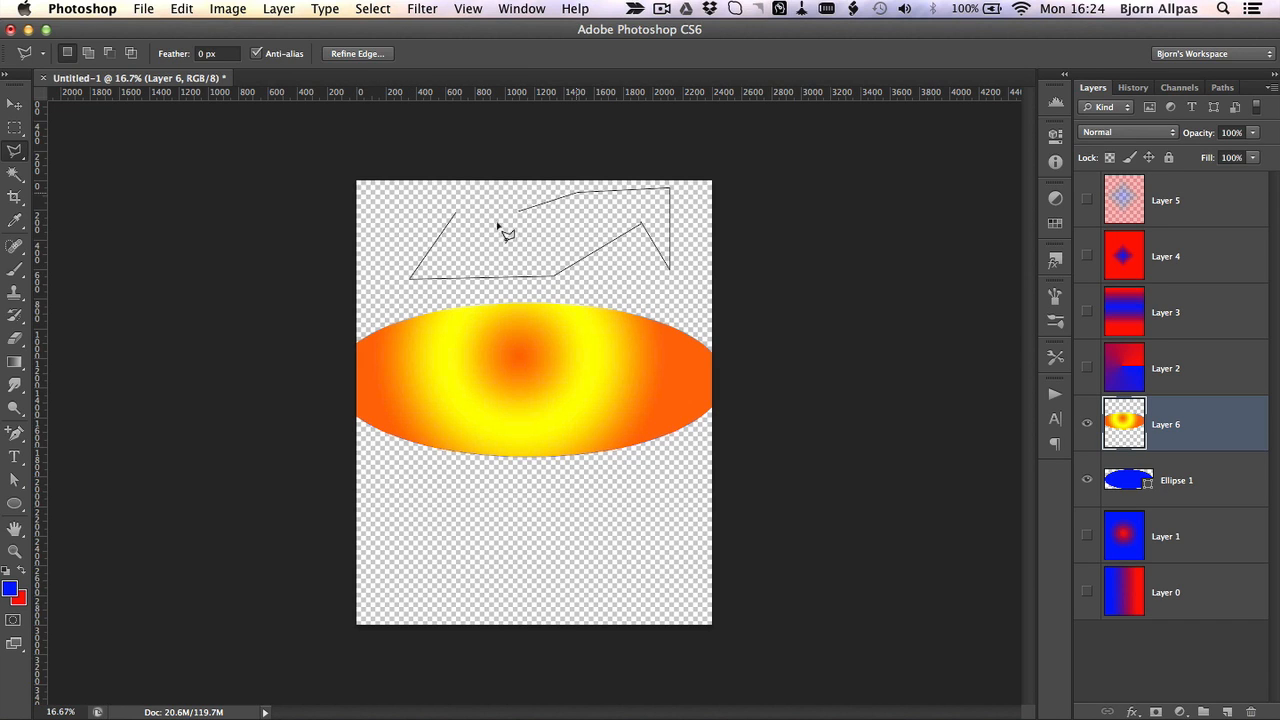
left_click(496, 220)
left_click(457, 214)
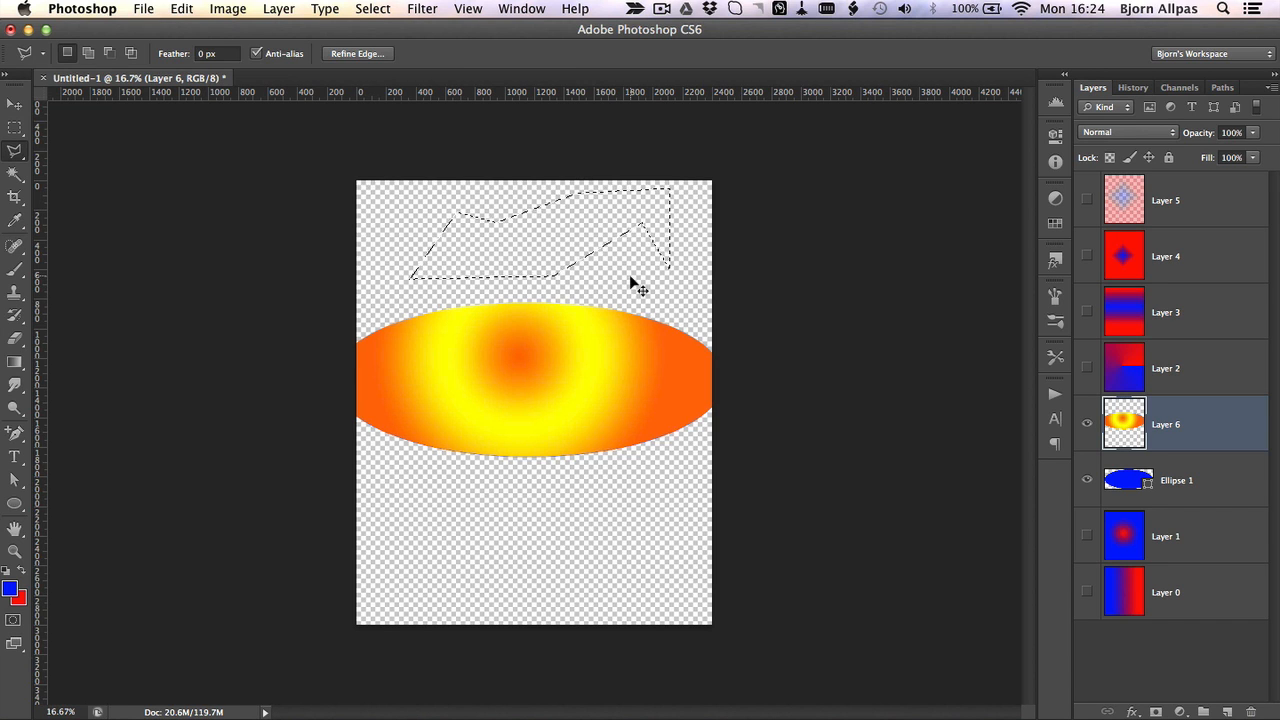
Step: Add a new layer and fill the polygonal selection with a reversed radial gradient using the yellow-violet-orange-blue preset
key("super+n")
left_click(792, 292)
key("super+shift+n")
key("Return")
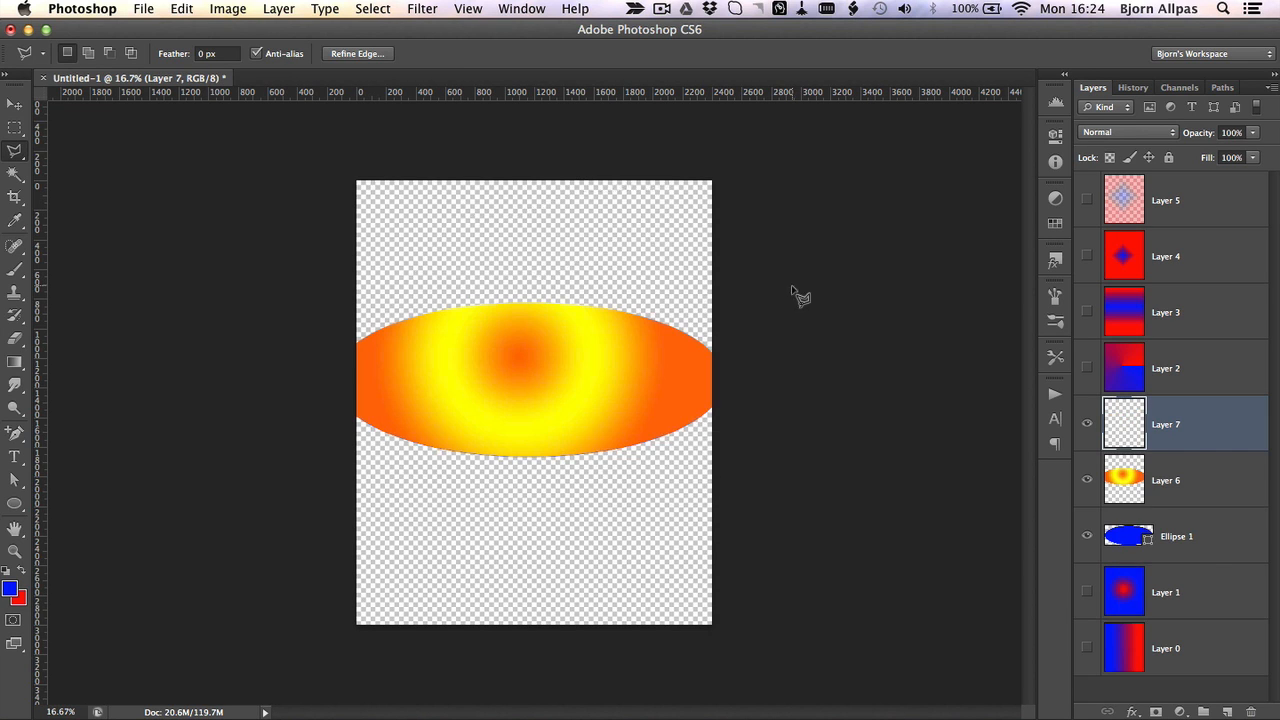
left_click(15, 364)
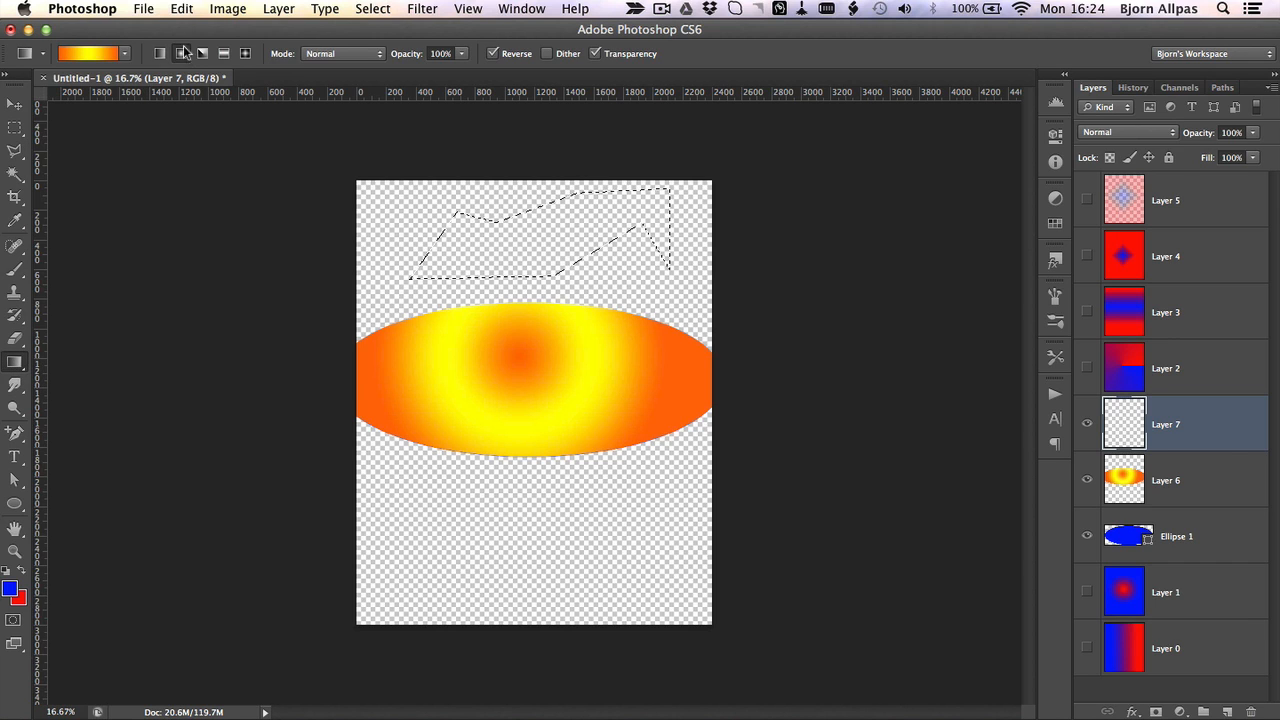
left_click(125, 53)
left_click(120, 120)
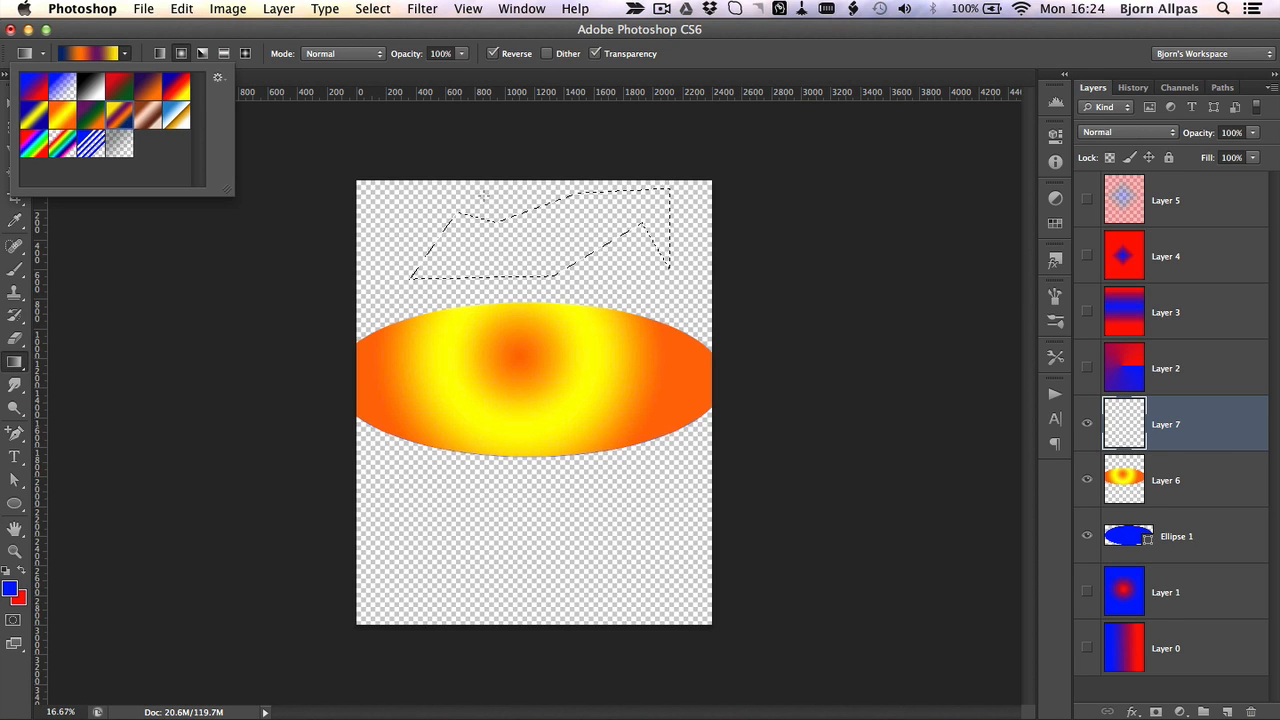
left_click(487, 236)
left_click_drag(508, 236, 578, 237)
left_click_drag(651, 252, 651, 253)
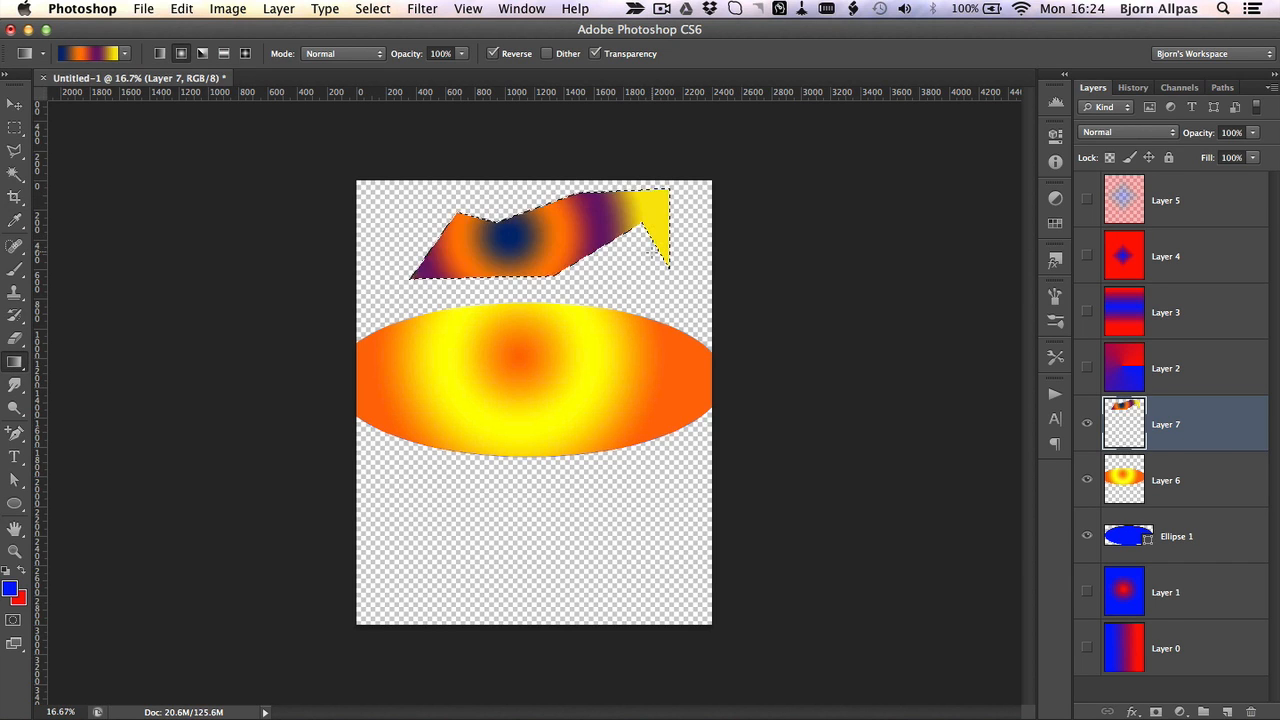
Step: Draw a blue rectangle shape of about 1344 × 702 px below the ellipse
key("m")
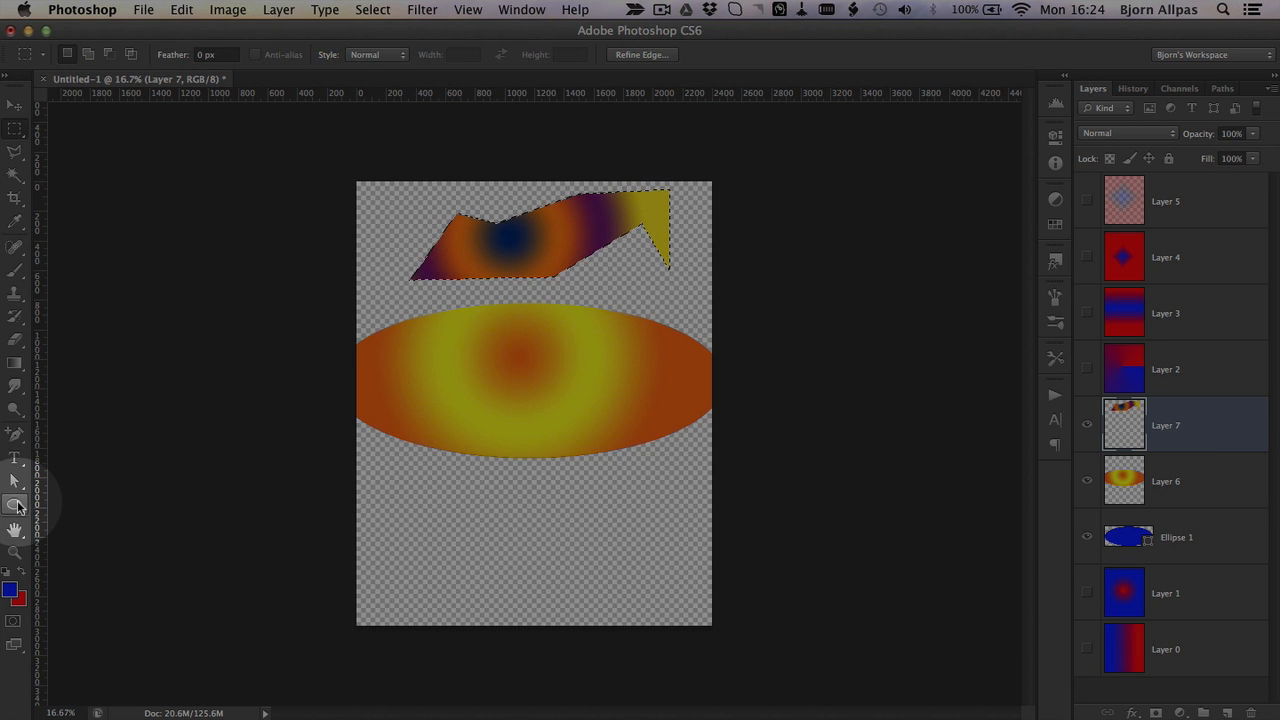
left_click(15, 505)
left_click(63, 500)
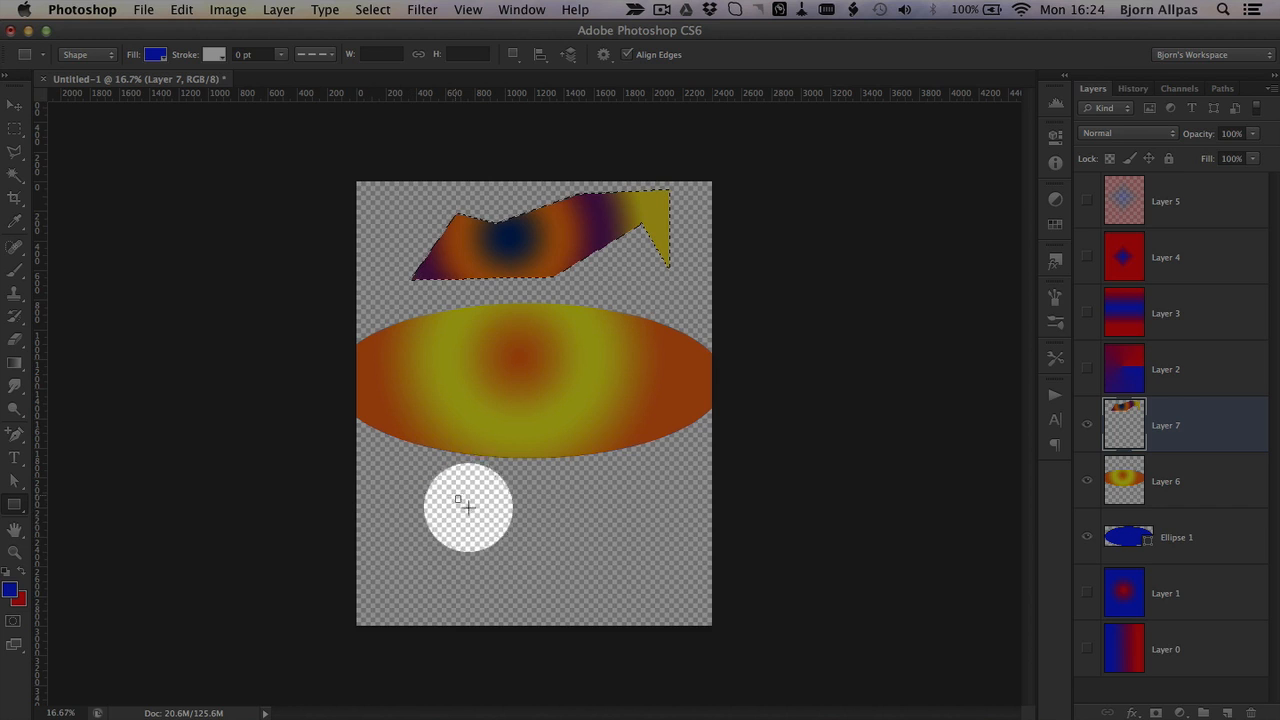
left_click_drag(455, 496, 655, 600)
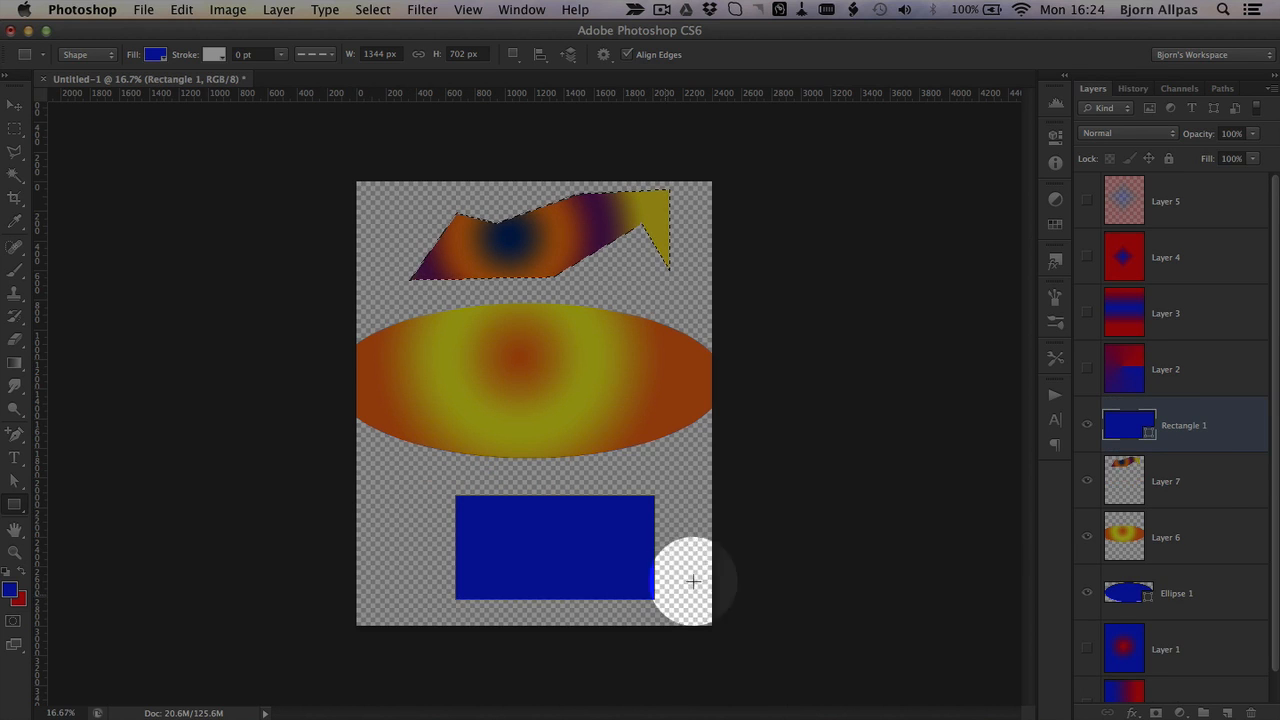
Step: Open the rectangle layer's blending options and turn on a Gradient Overlay, showing its settings
double_click(1247, 436)
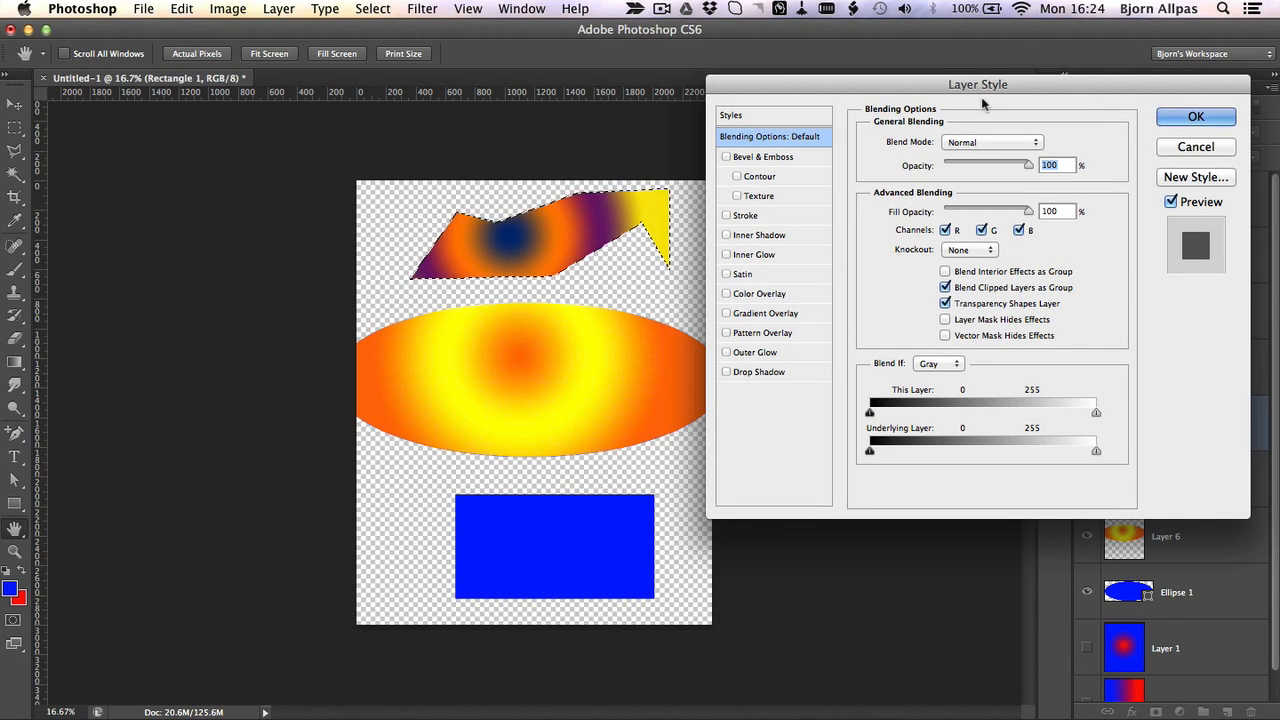
left_click(1187, 150)
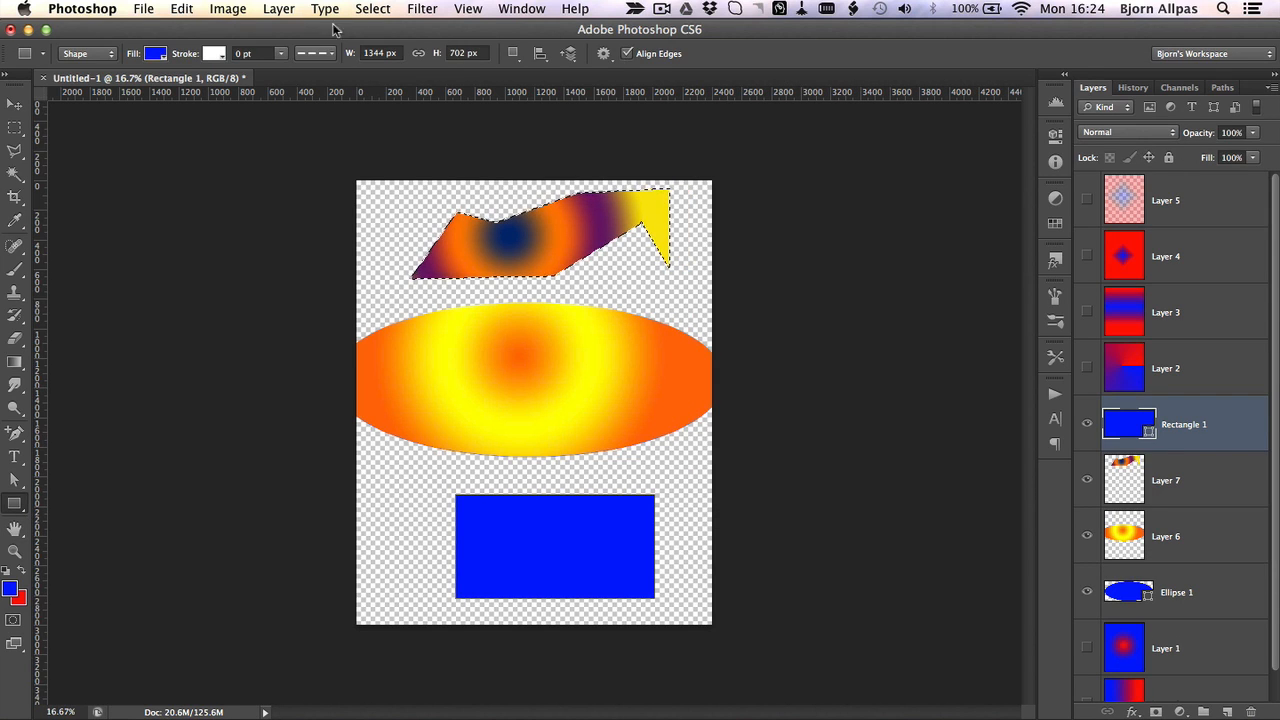
left_click(294, 10)
mouse_move(308, 115)
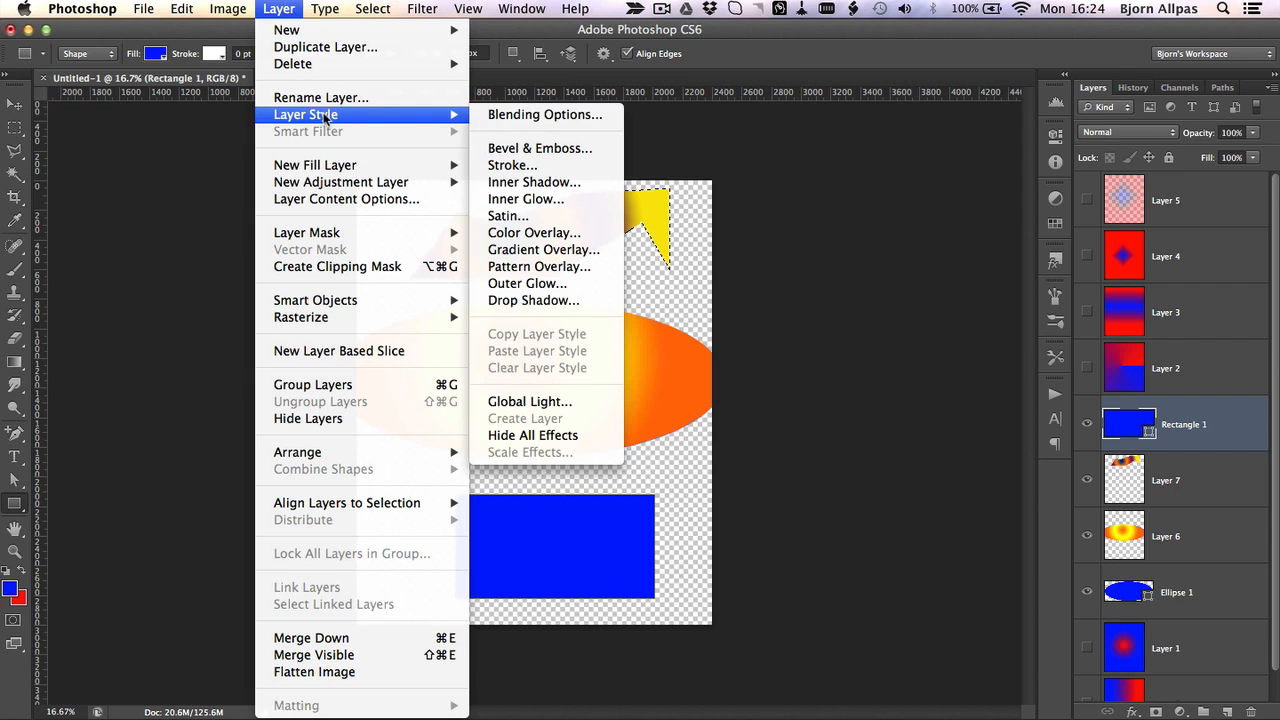
left_click(565, 116)
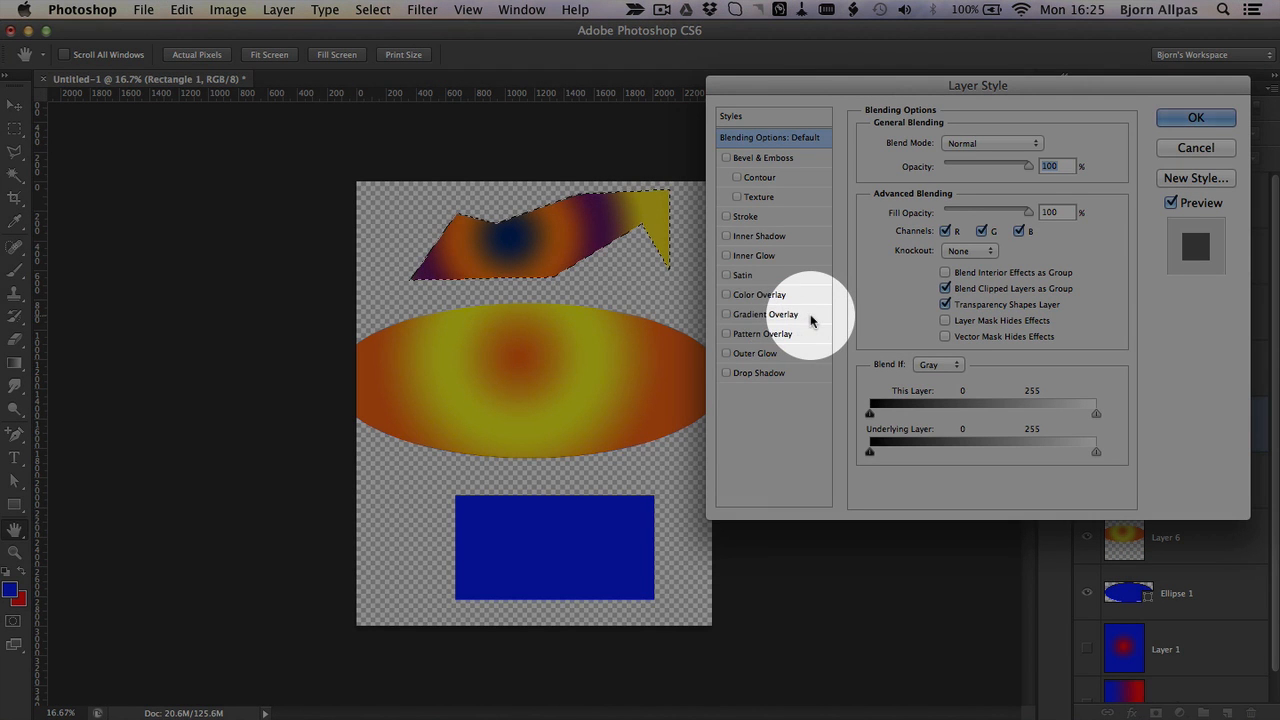
left_click(727, 315)
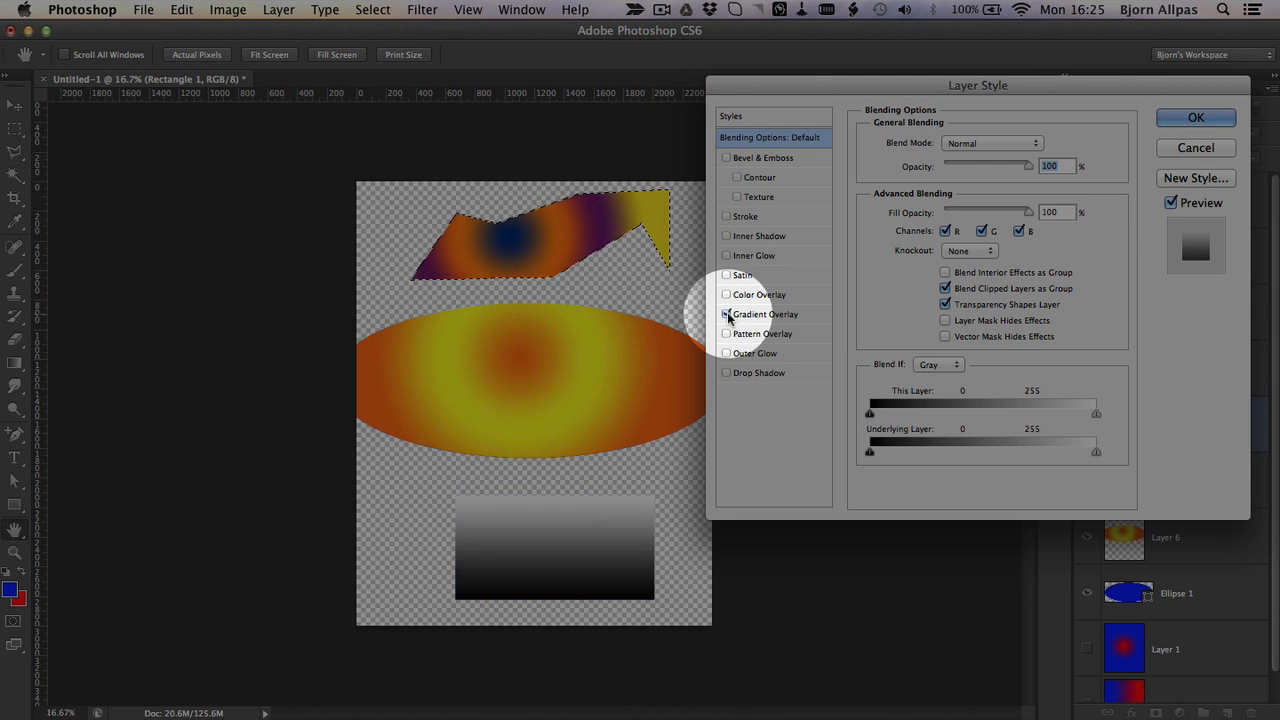
left_click(776, 315)
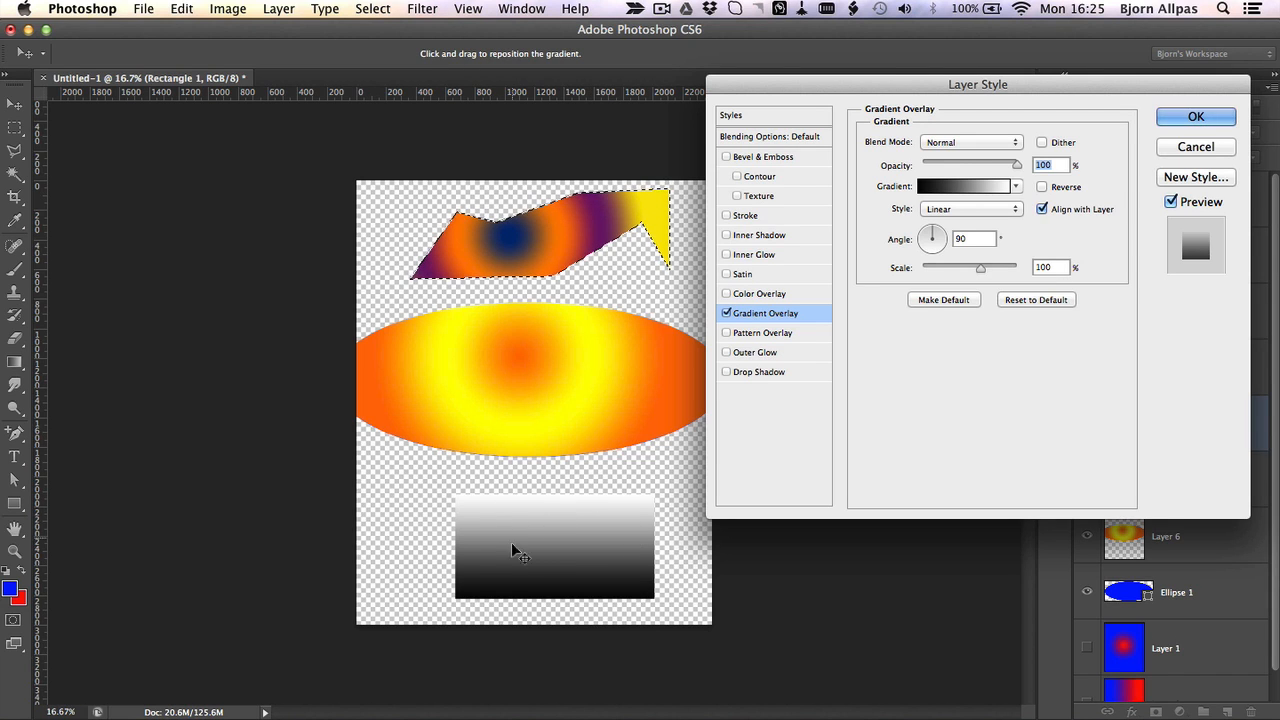
Step: Toggle the rectangle's Gradient Overlay off and on, check the available gradient styles, and apply the overlay with the Linear style
left_click(725, 313)
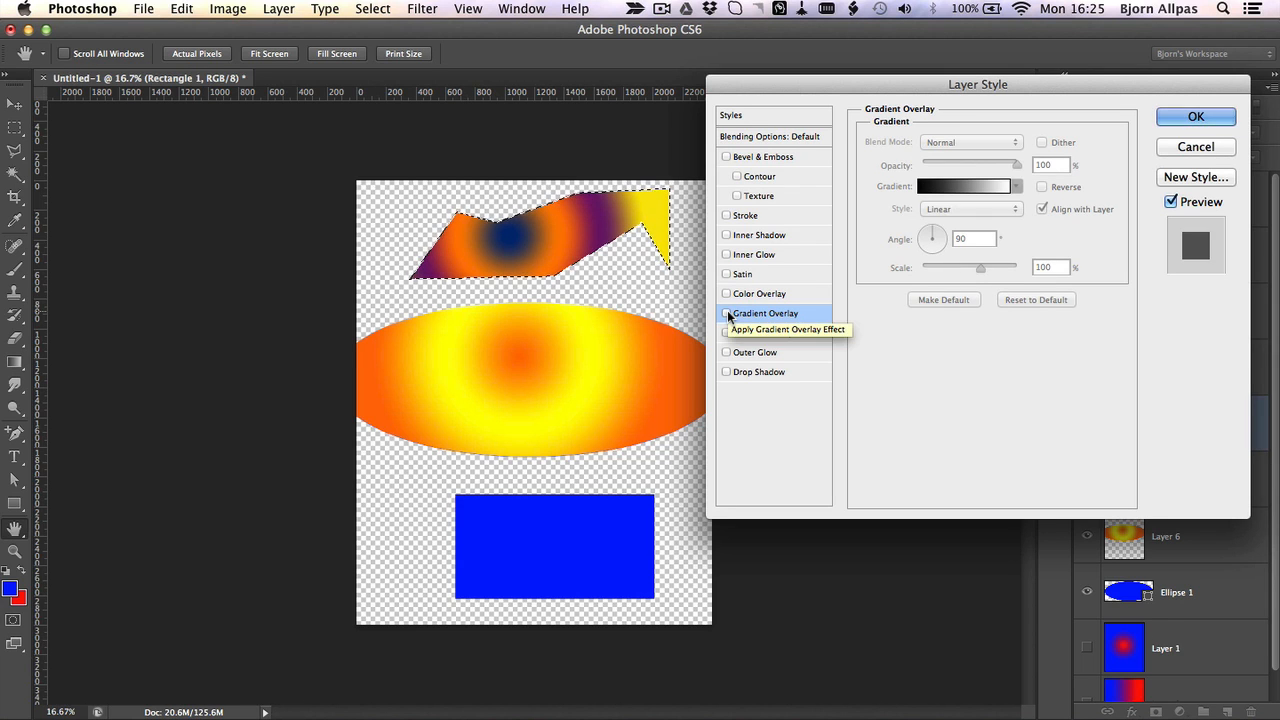
left_click(727, 313)
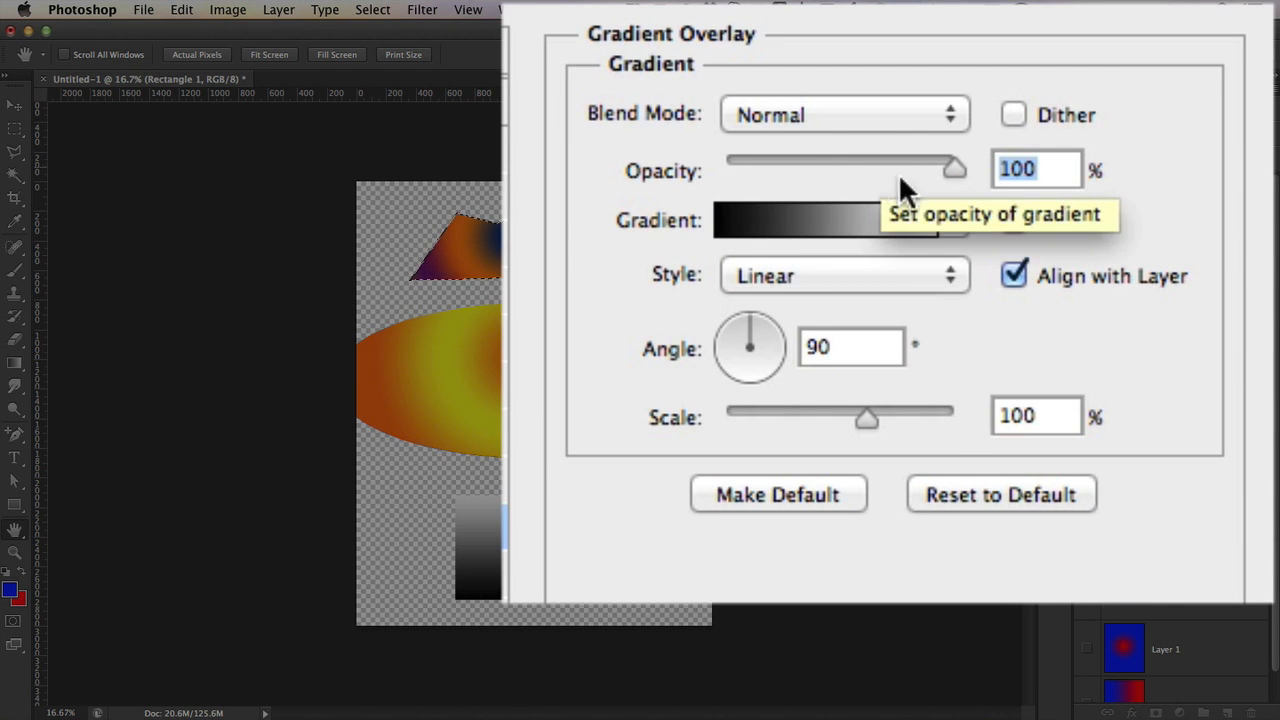
left_click(928, 273)
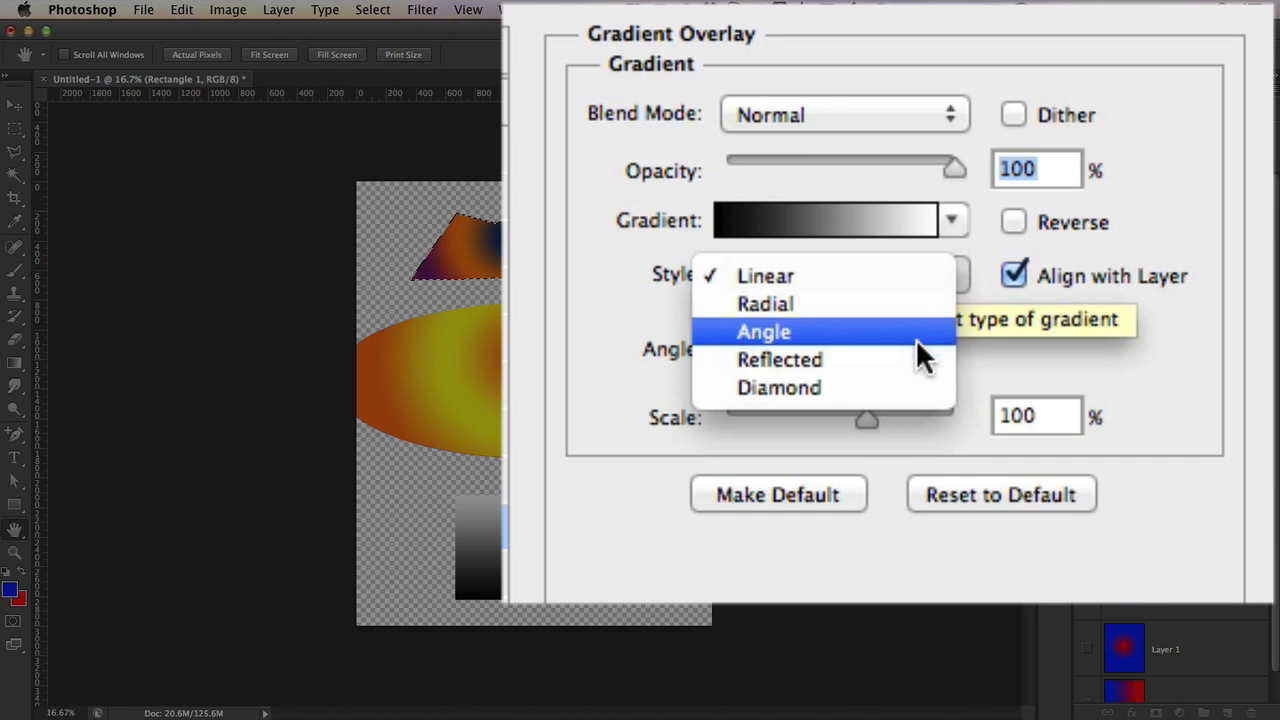
left_click(1160, 404)
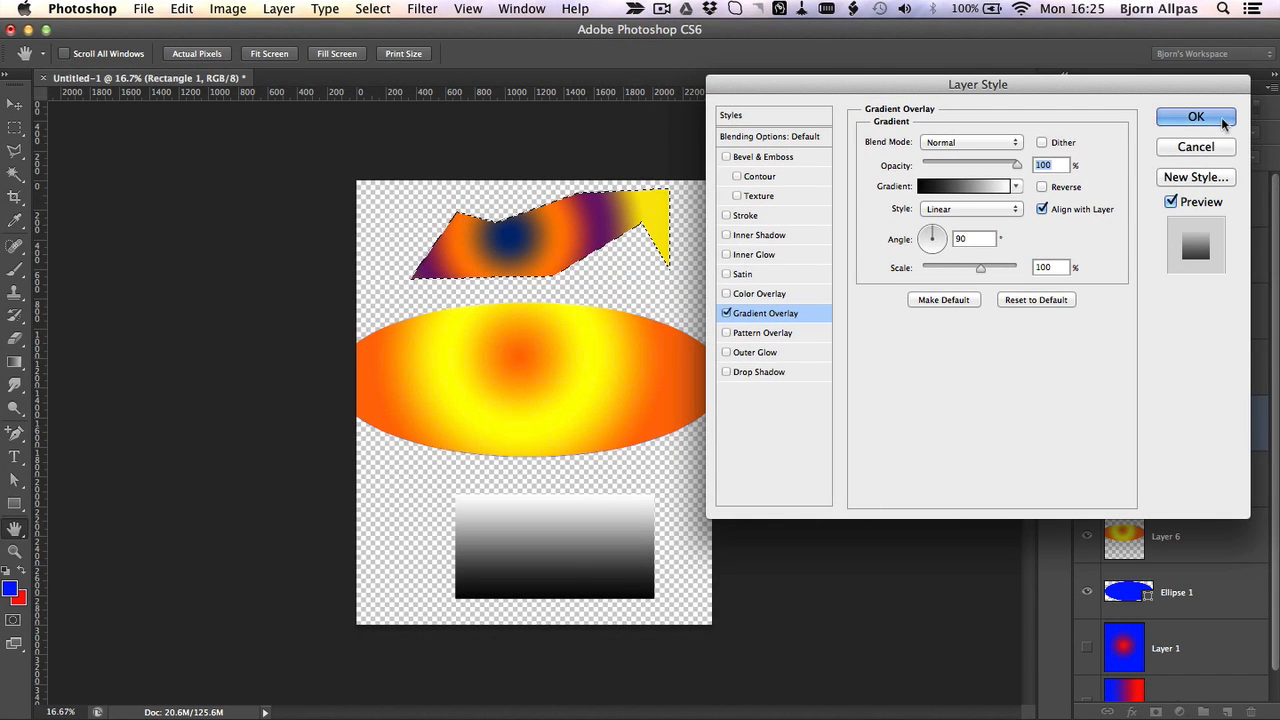
left_click(1222, 121)
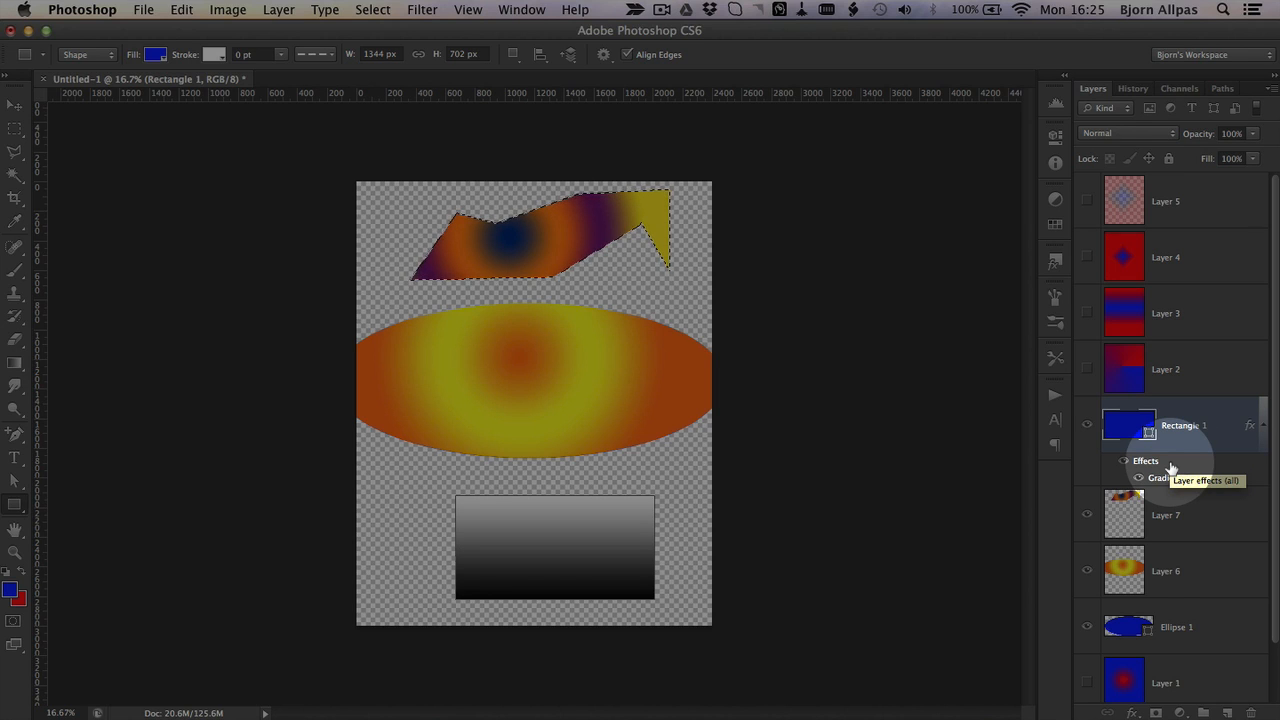
Step: Copy the rectangle's layer style, paste it onto the ellipse gradient on Layer 6, and undo the paste
right_click(1170, 467)
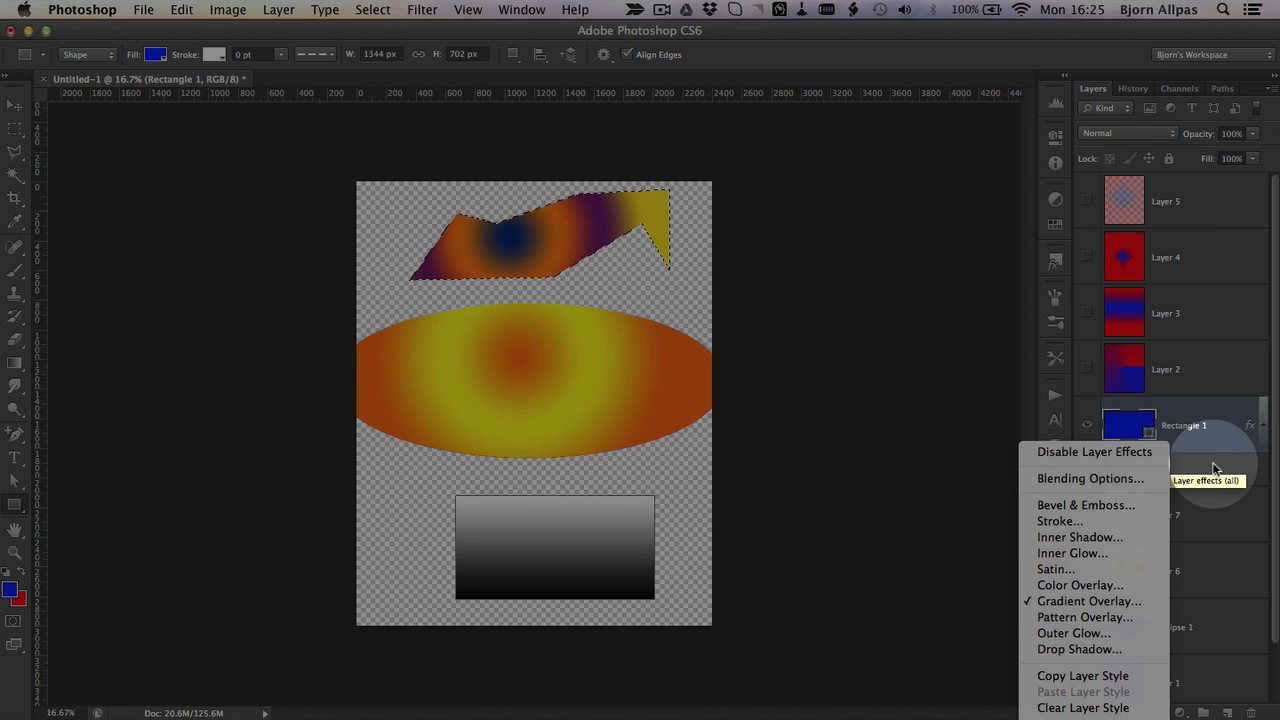
left_click(1112, 679)
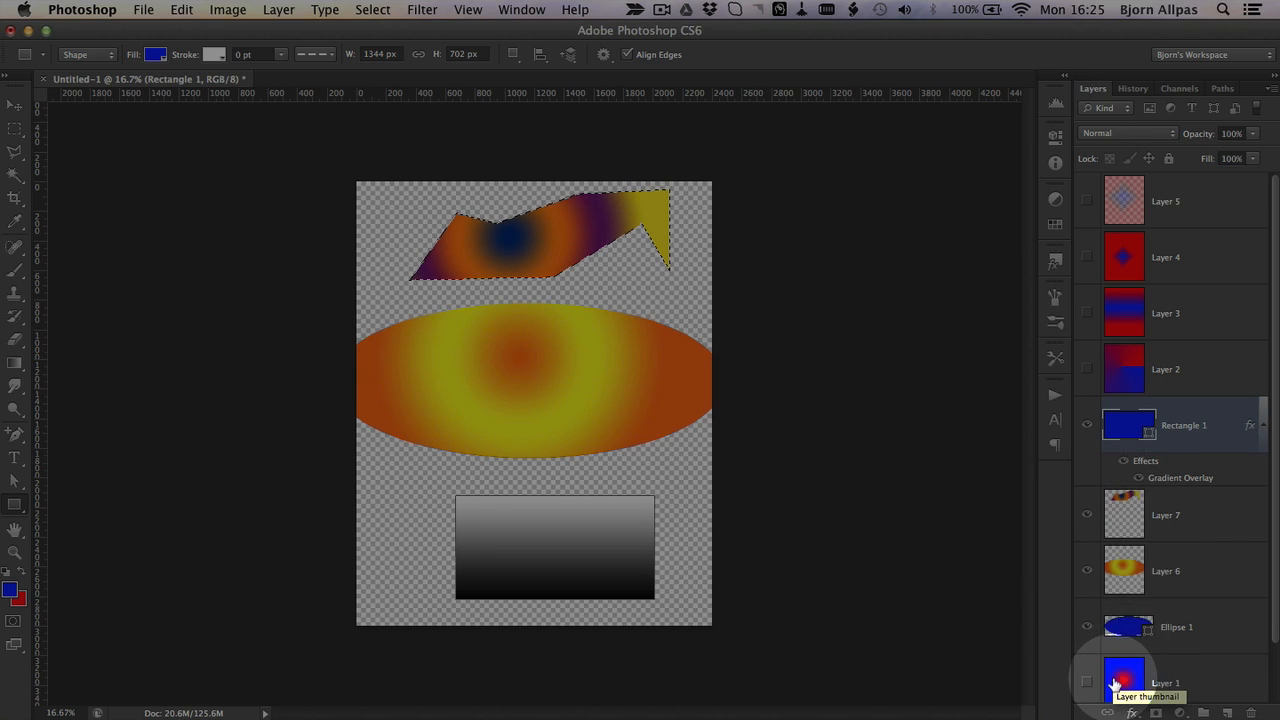
left_click(1218, 571)
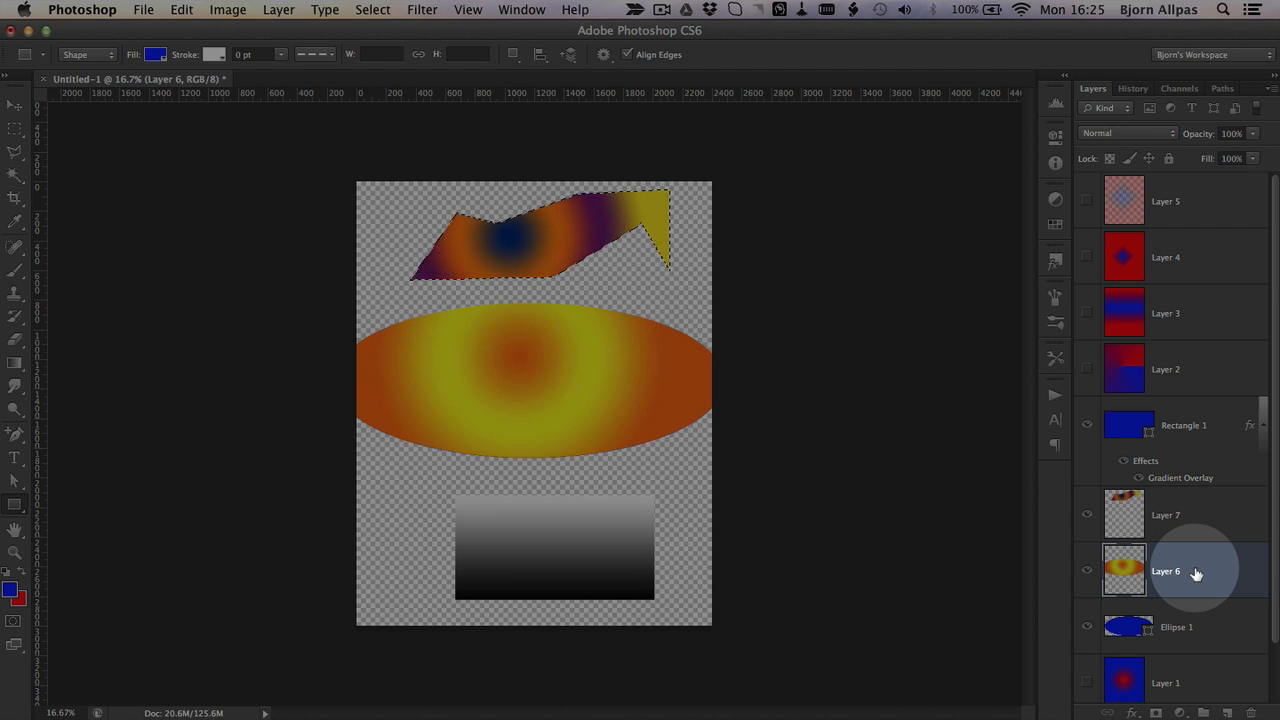
right_click(1205, 571)
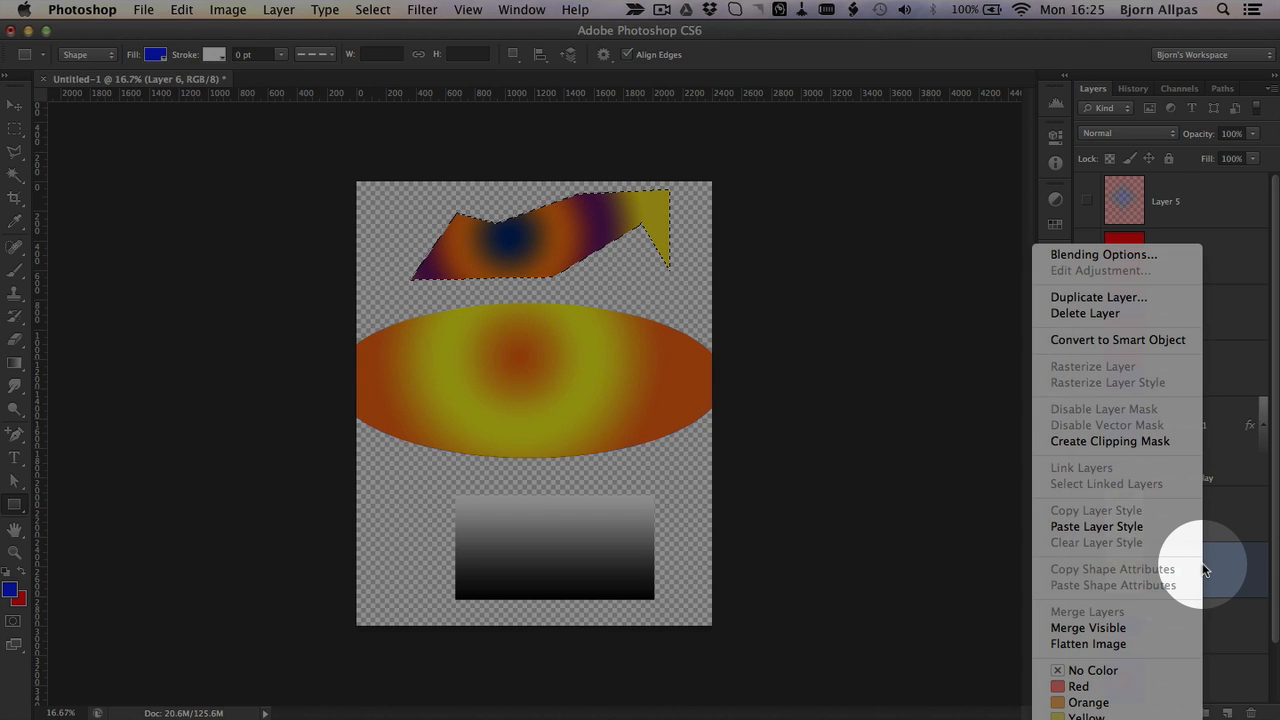
left_click(1104, 530)
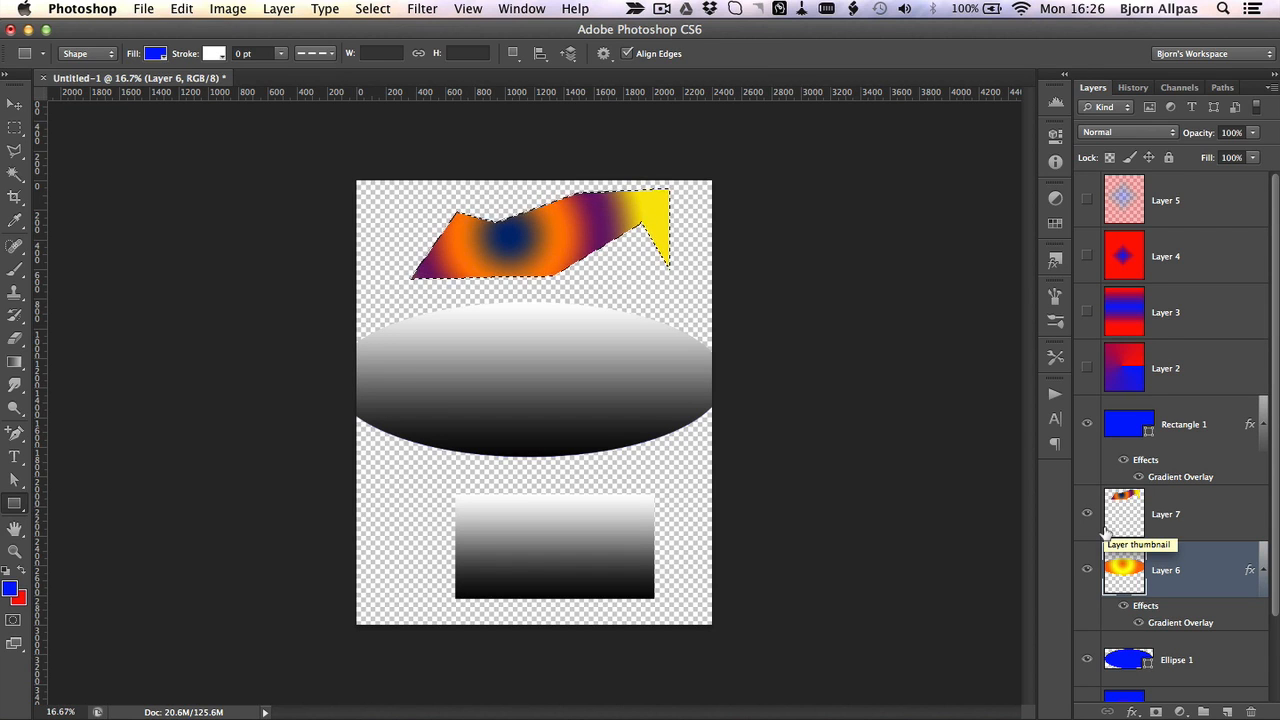
key("super+z")
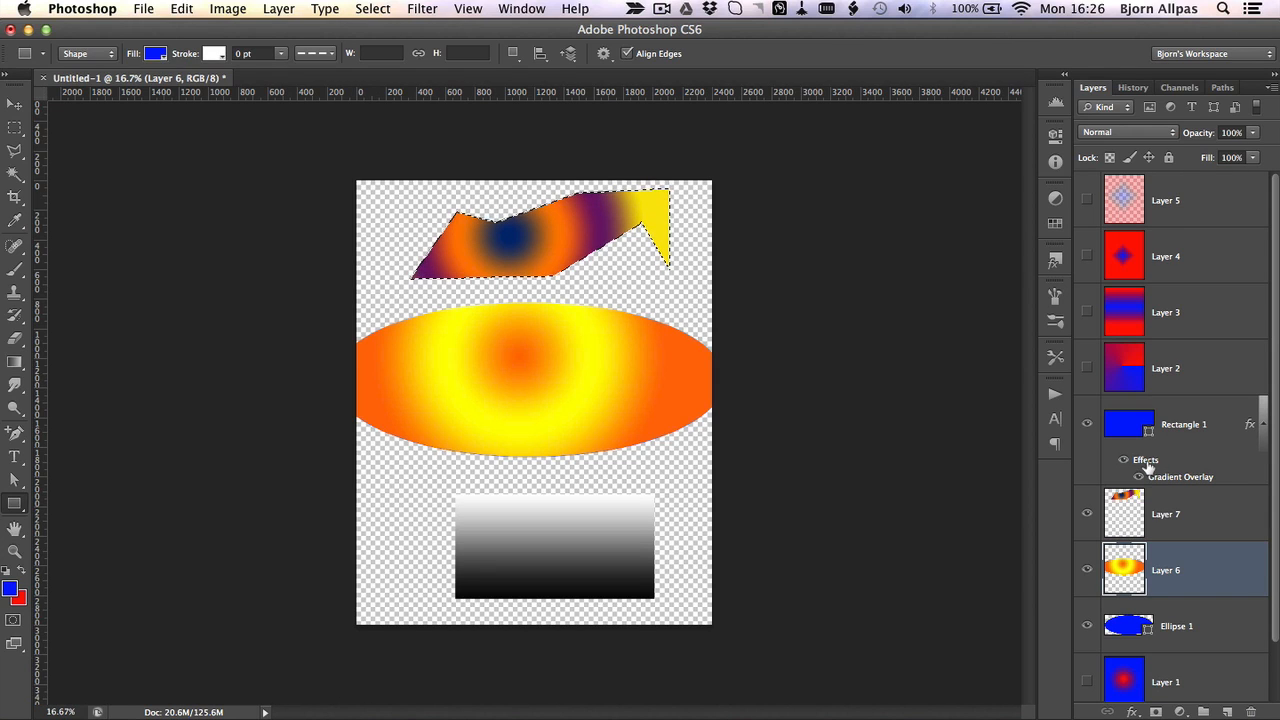
Step: Move the rectangle's layer effects onto Layer 7 and clear the selection
left_click_drag(1145, 462, 1200, 525)
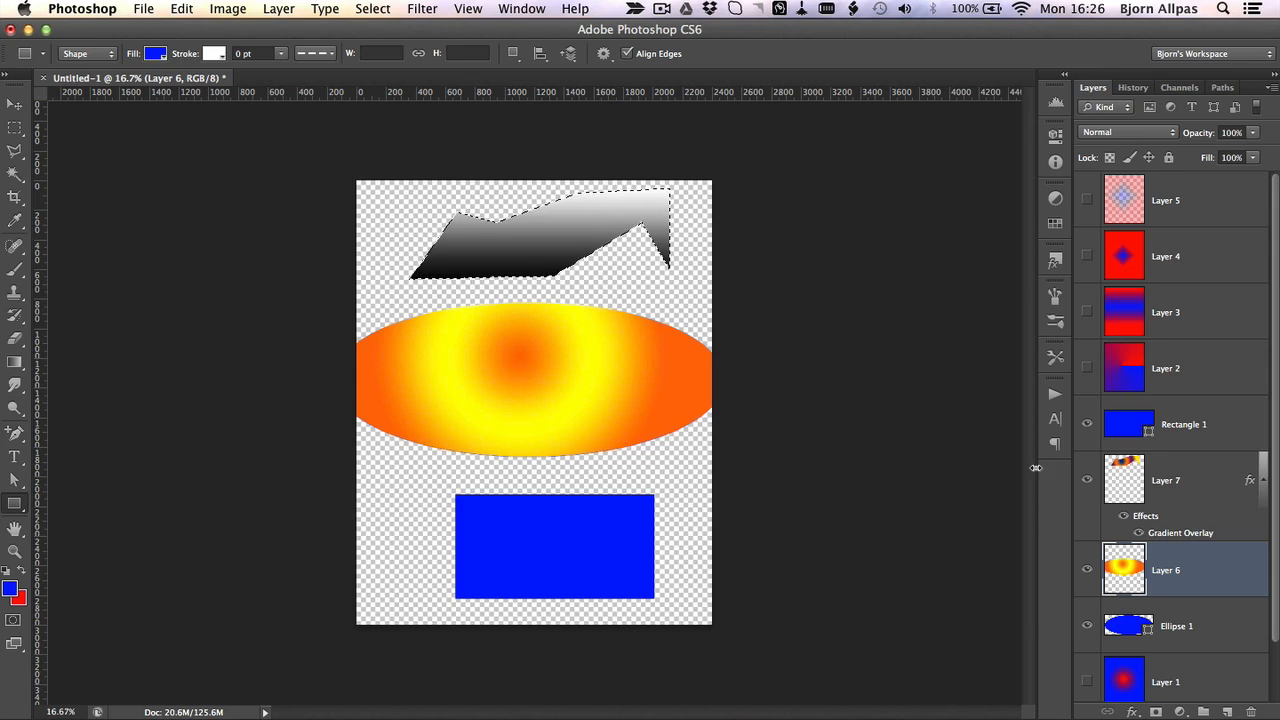
key("super+d")
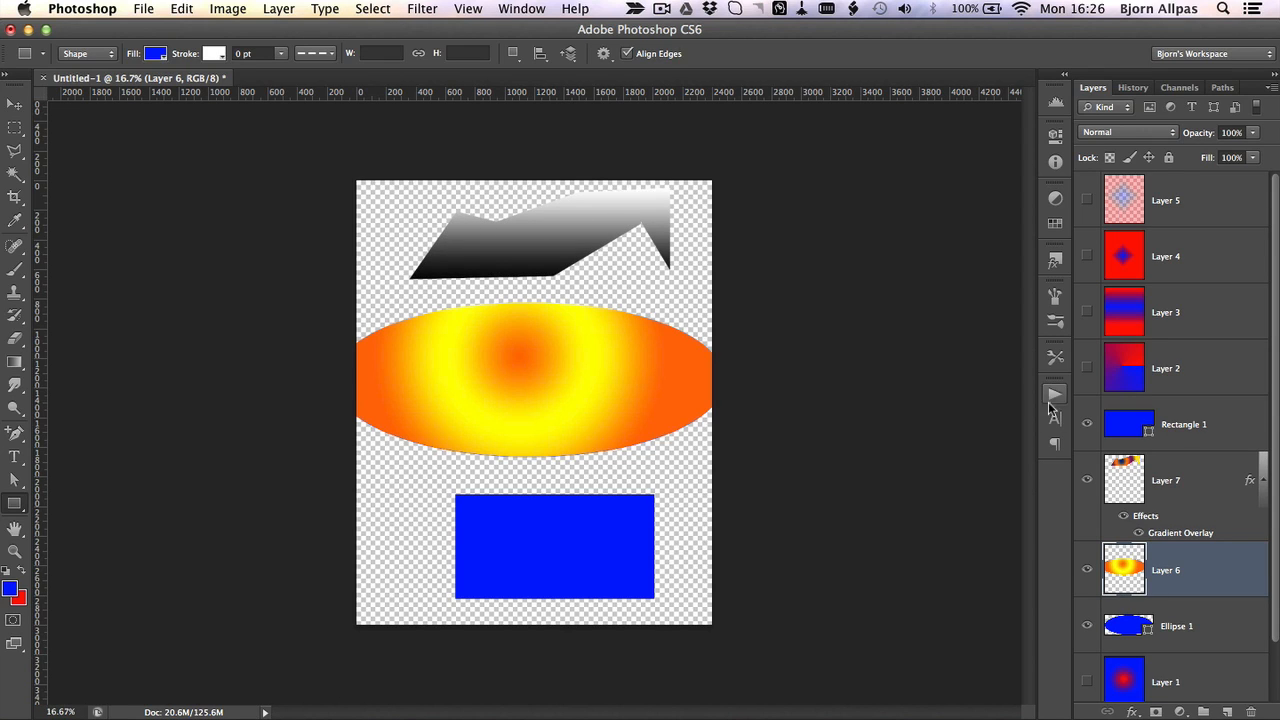